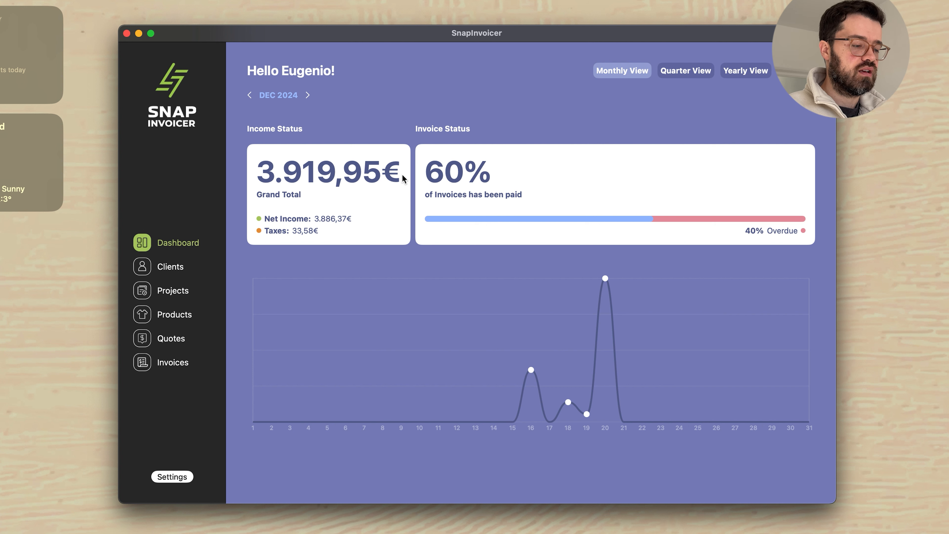
Step: Import clients into the client list from the Updated_Fictitious_DataLayout.xlsx file in Downloads
left_click(179, 267)
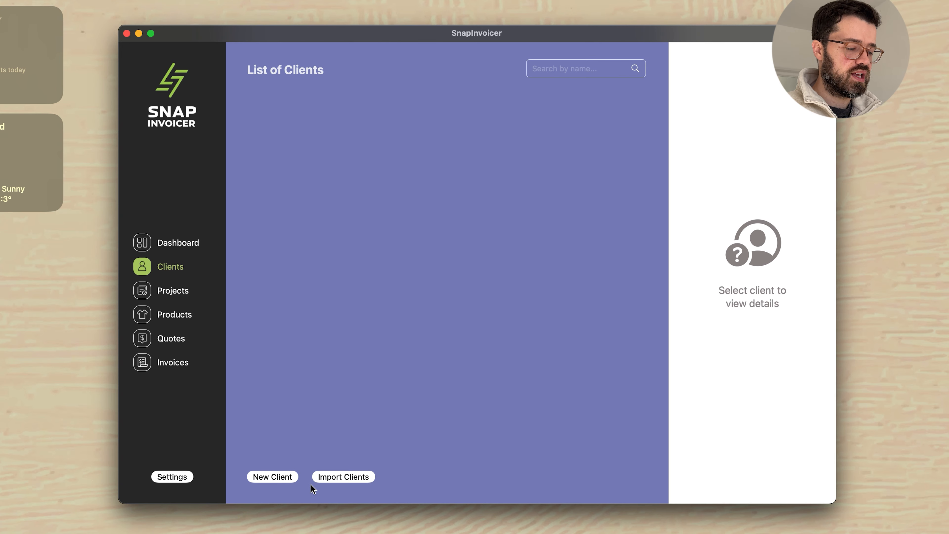
left_click(279, 474)
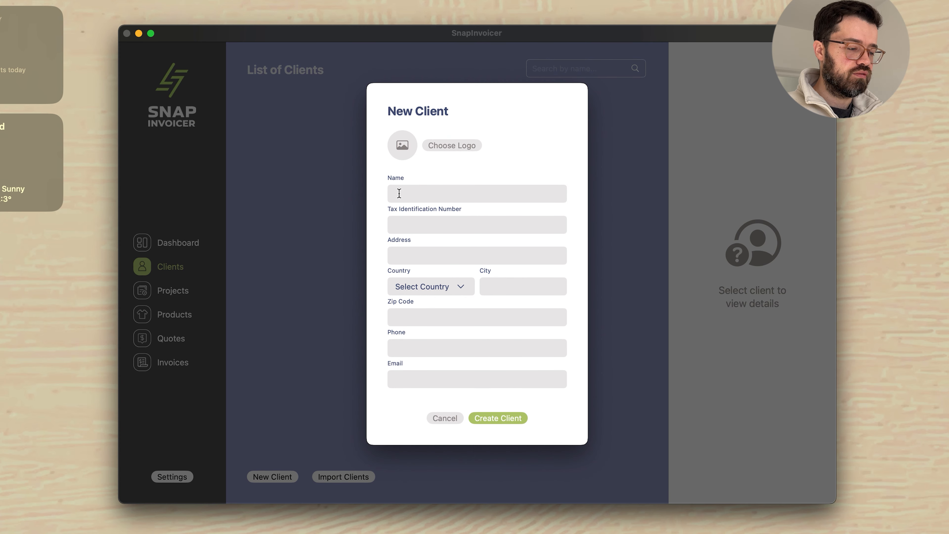
left_click(450, 415)
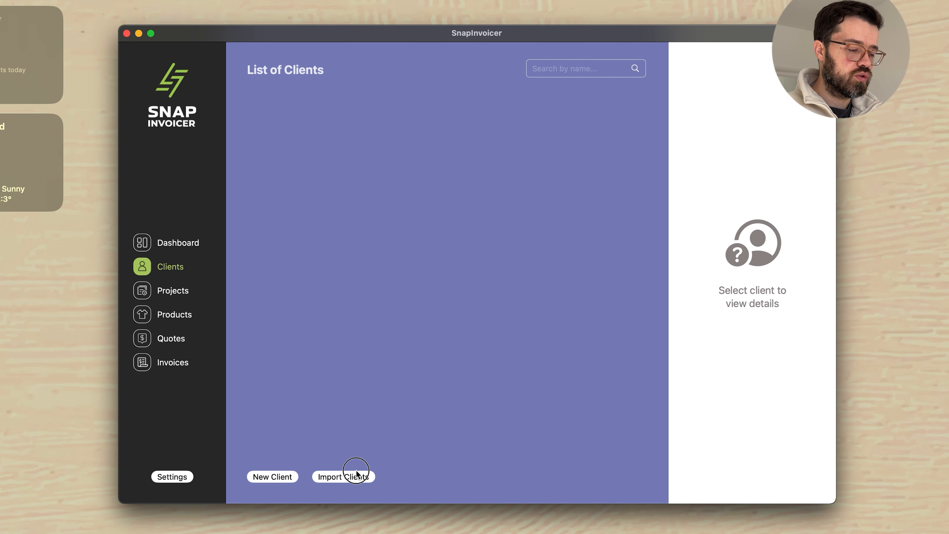
left_click(354, 474)
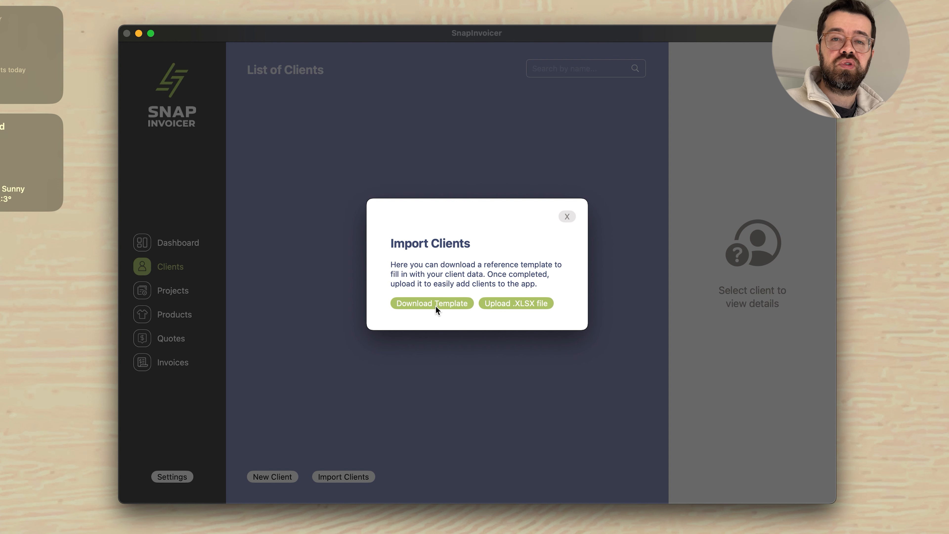
left_click(515, 303)
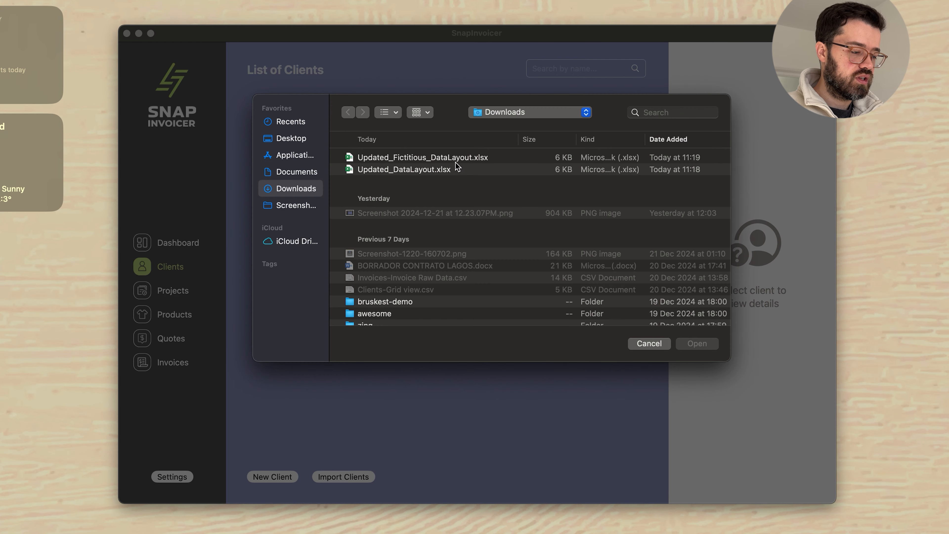
left_click(428, 158)
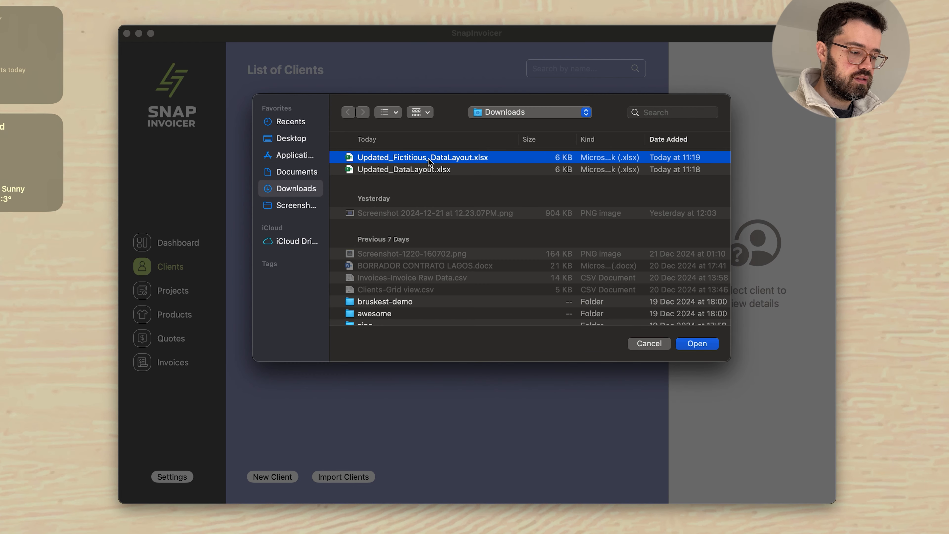
double_click(428, 158)
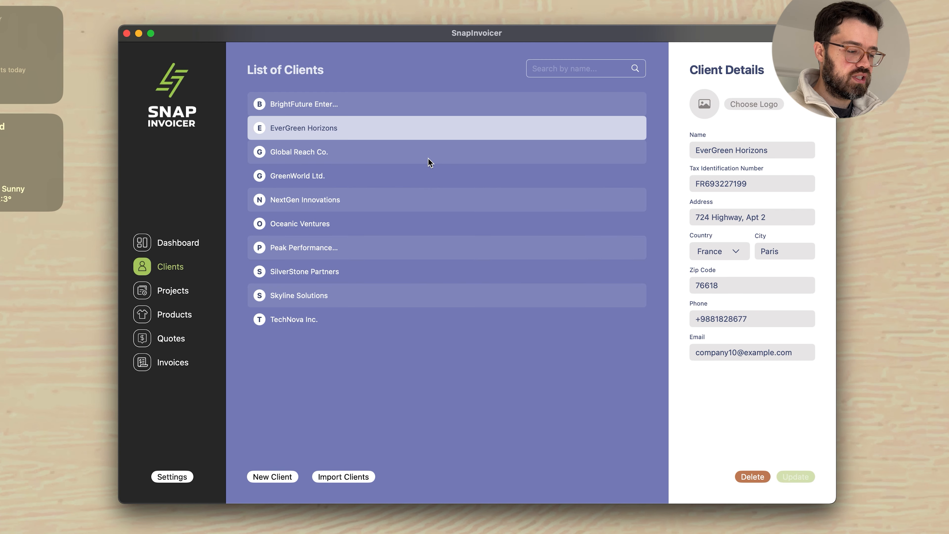
Step: Browse through the imported clients to review their details, ending on EverGreen Horizons
left_click(324, 106)
key("Down")
key("Down")
key("Down")
key("Down")
key("Down")
key("Down")
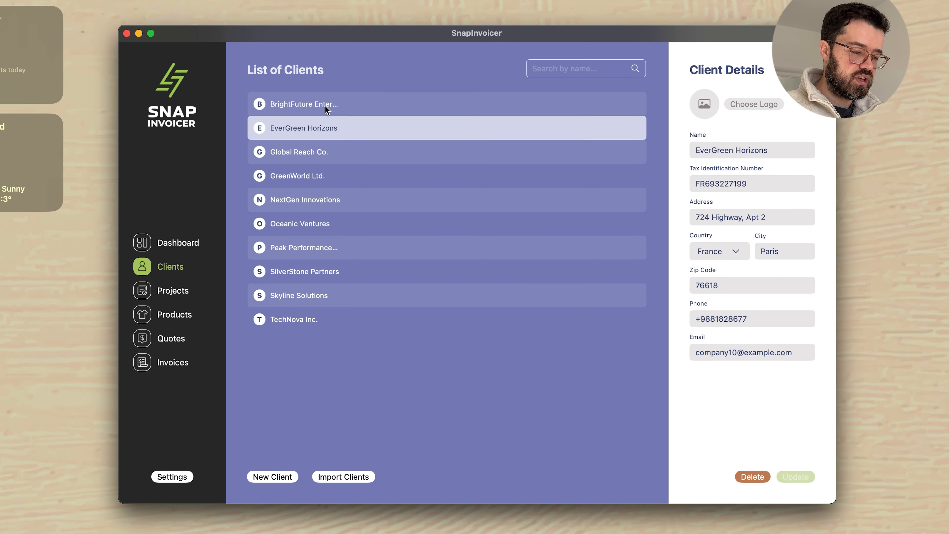
key("Down")
key("Down")
key("Down")
key("Up")
key("Up")
key("Up")
key("Up")
key("Up")
key("Up")
key("Up")
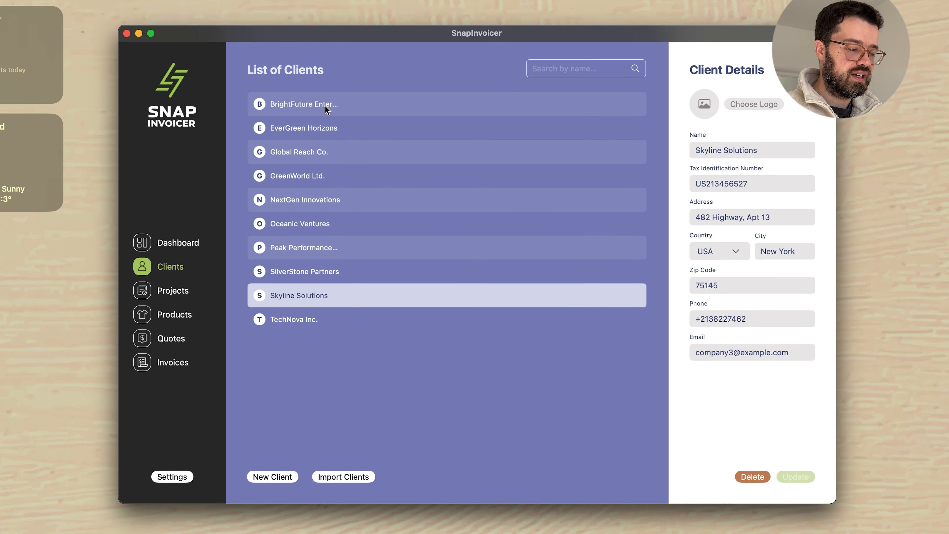
key("Up")
key("Up")
key("Down")
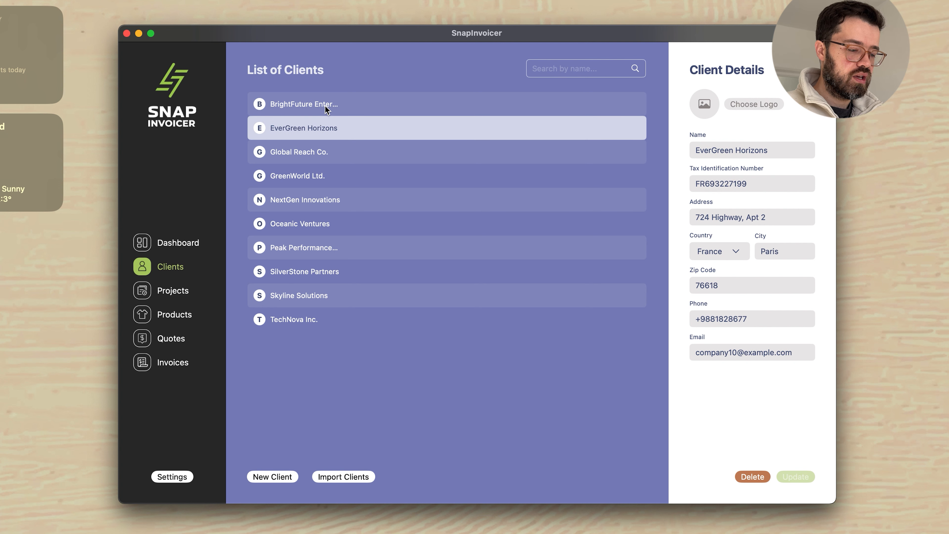
Step: Rename the EverGreen Horizons client to "EverGreen Horizons LT" and save the updated record
left_click(789, 152)
type("LT")
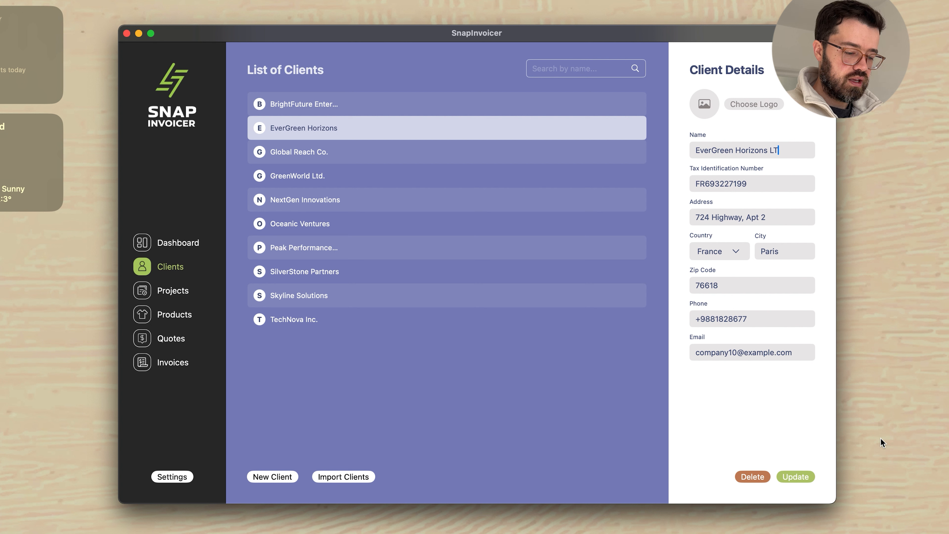
left_click(800, 476)
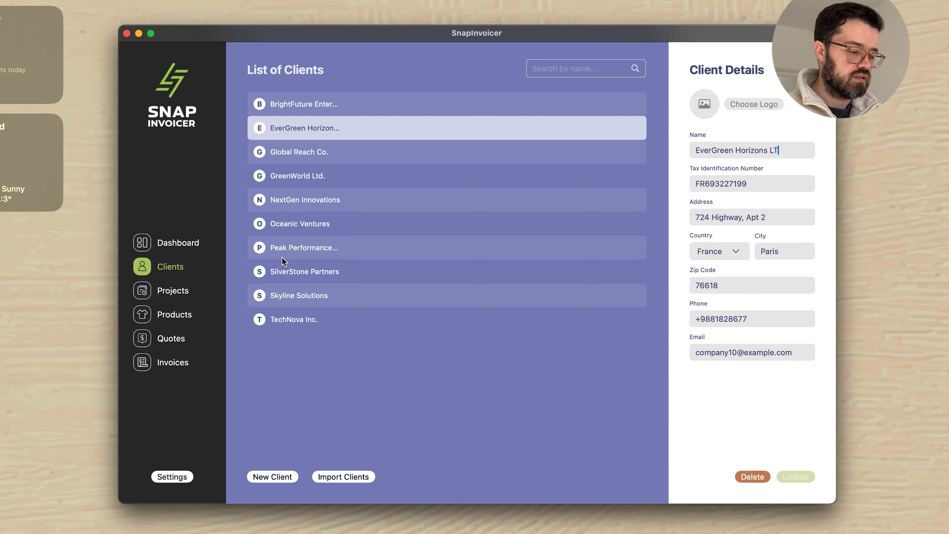
Step: Start a new product named "Logo Design (3 variants) + branding guidelines" with a price of 799
left_click(173, 294)
left_click(173, 315)
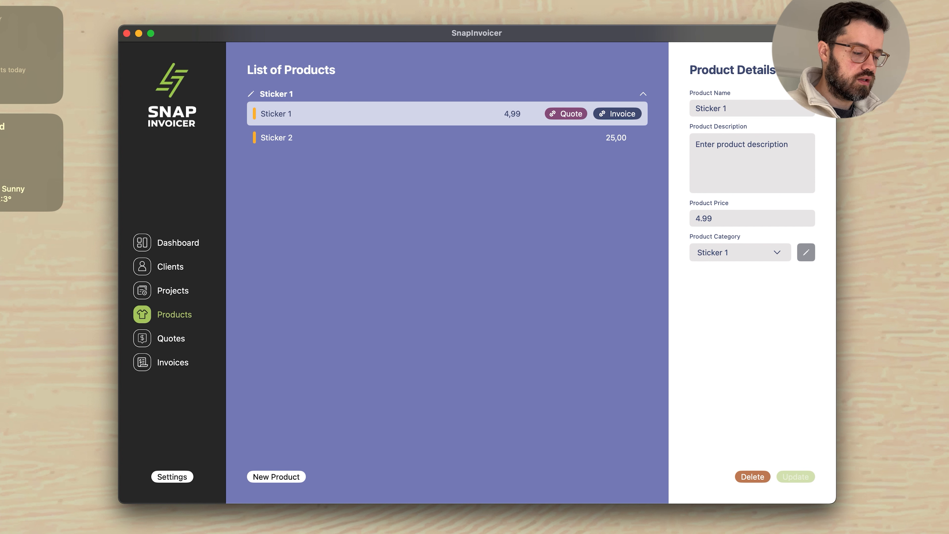
left_click(283, 475)
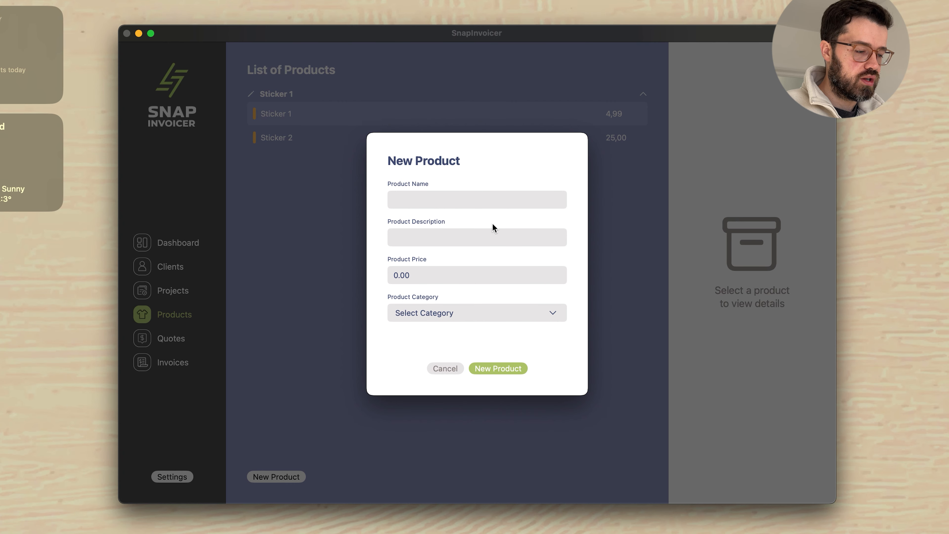
type("Lo")
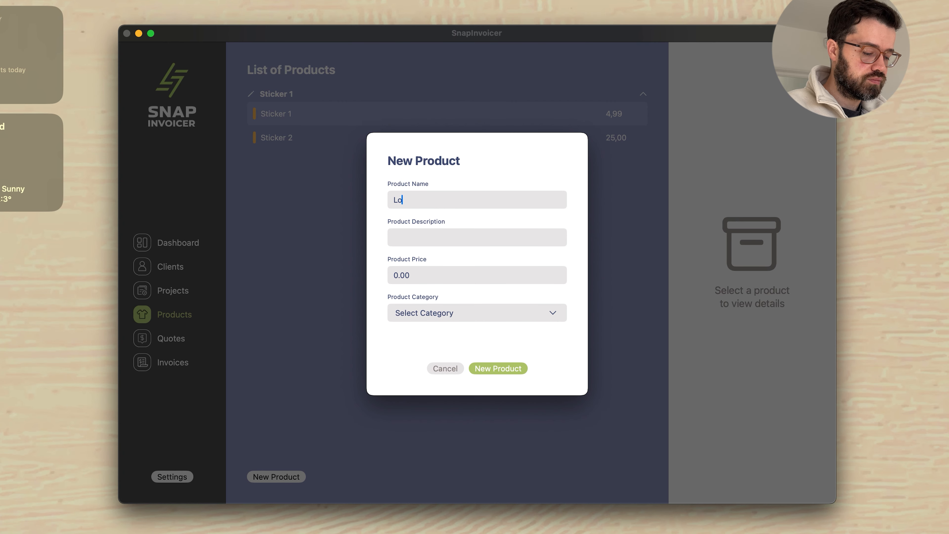
type("go Design (3 var")
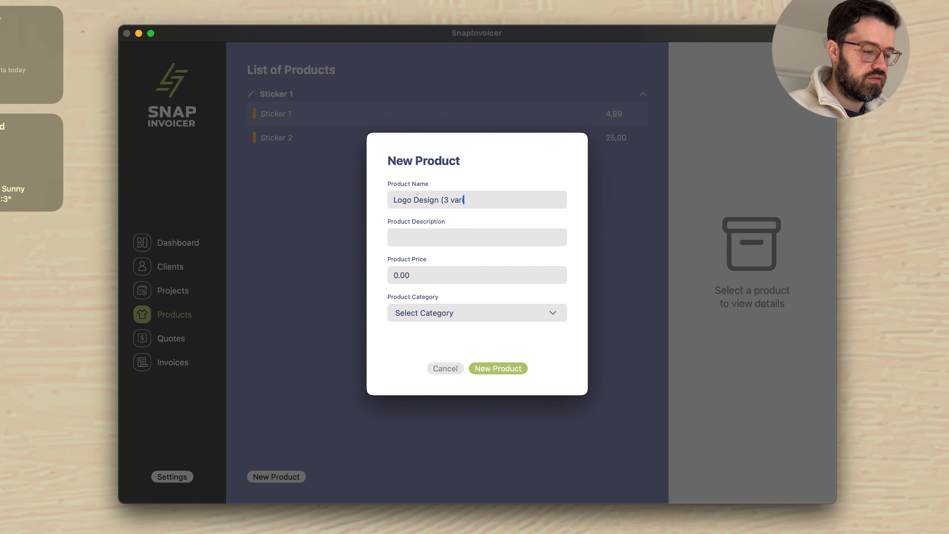
type("iants) +")
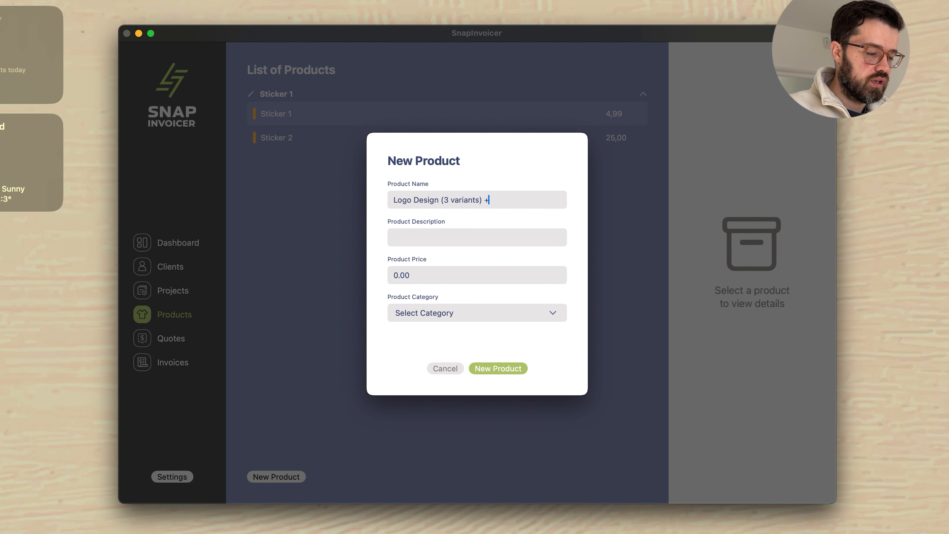
type(" branding guidelines")
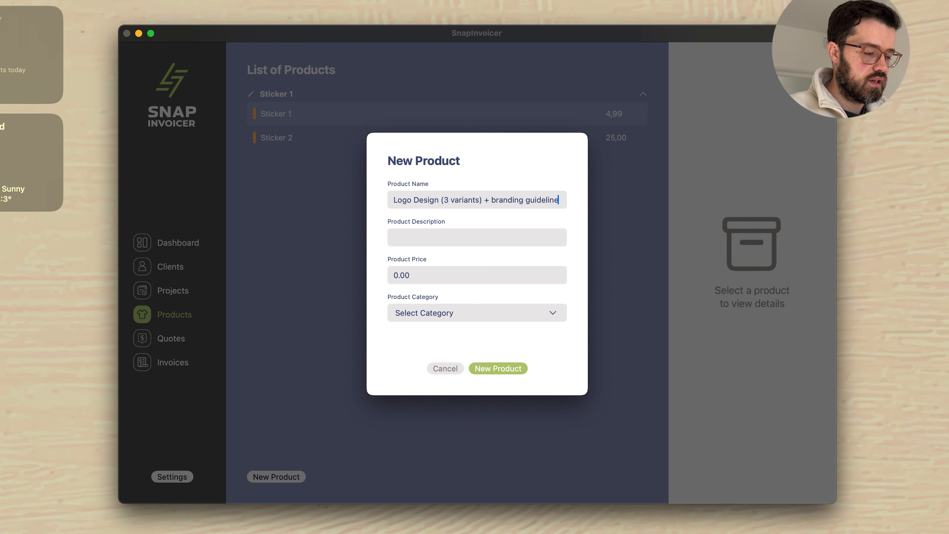
left_click(459, 233)
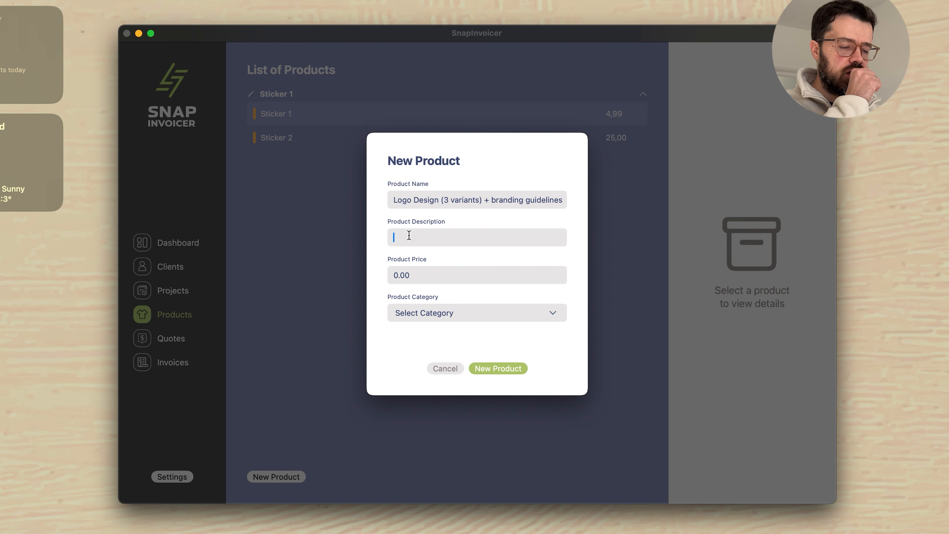
left_click(416, 273)
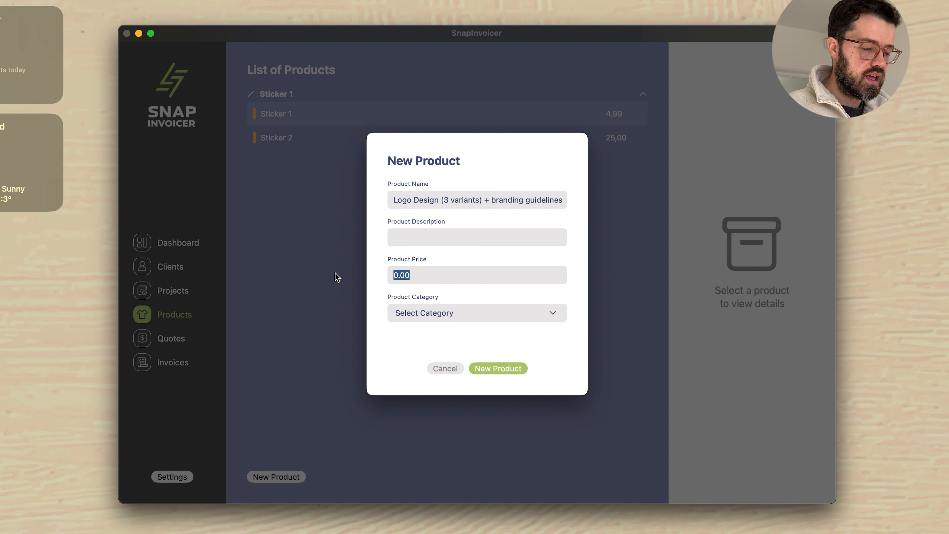
type("7")
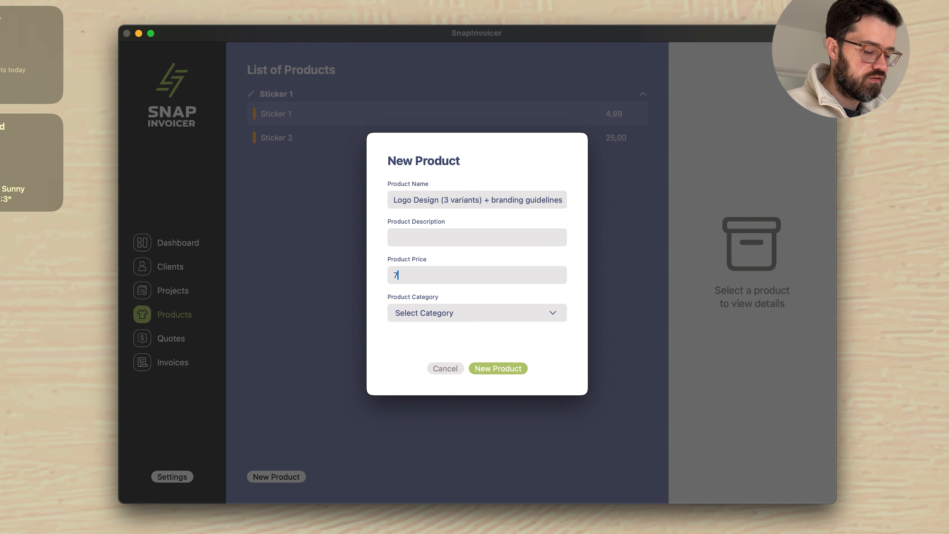
type("99")
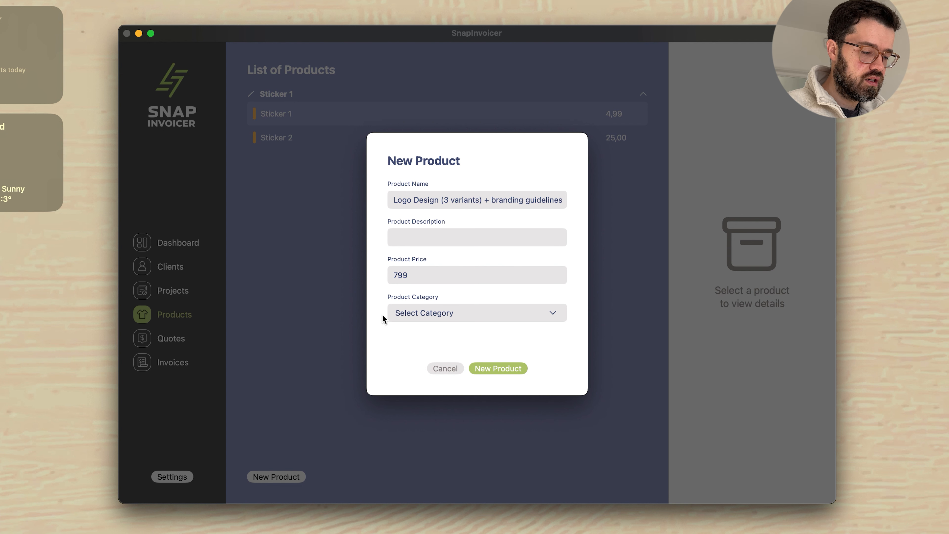
Step: Create a teal (106B6C) category named "Graphic Design" for the product, and save the new product
left_click(437, 310)
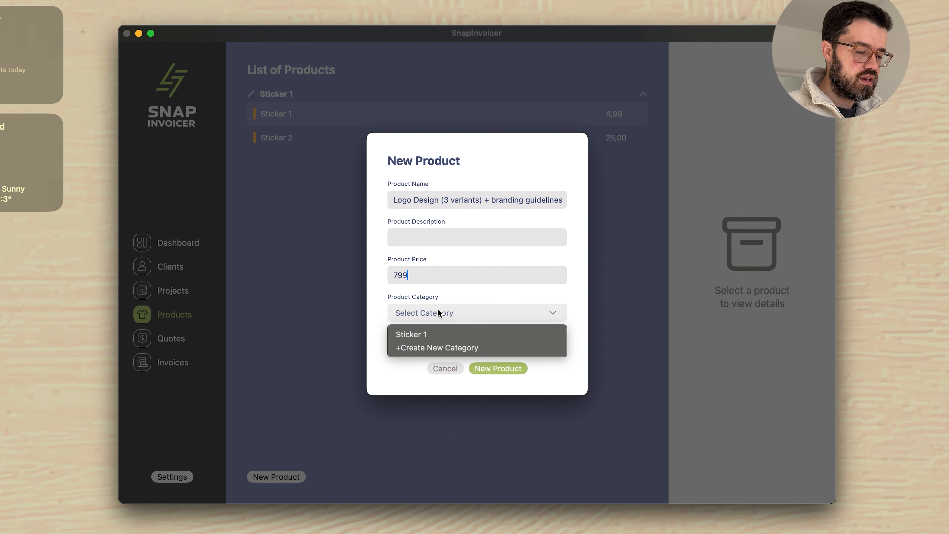
left_click(420, 348)
type("Graphic Design")
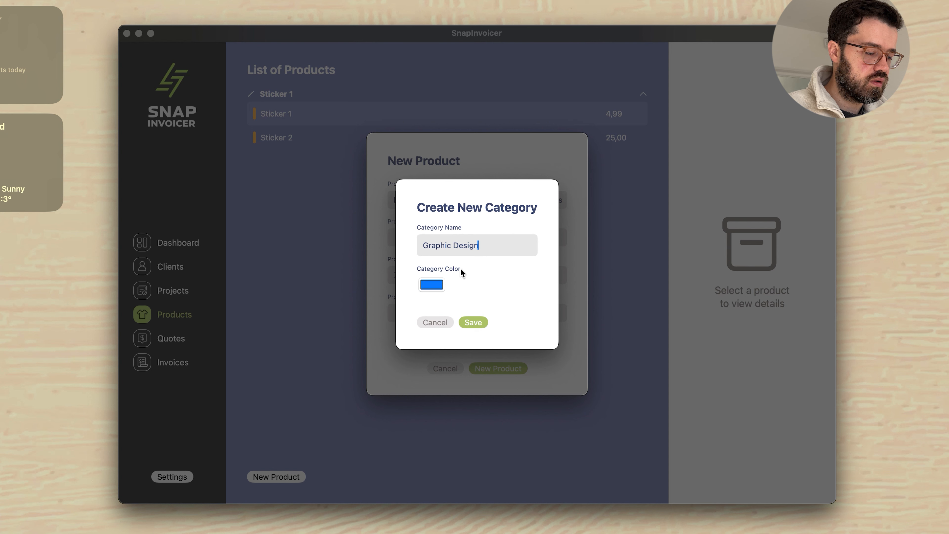
left_click(429, 283)
left_click(35, 268)
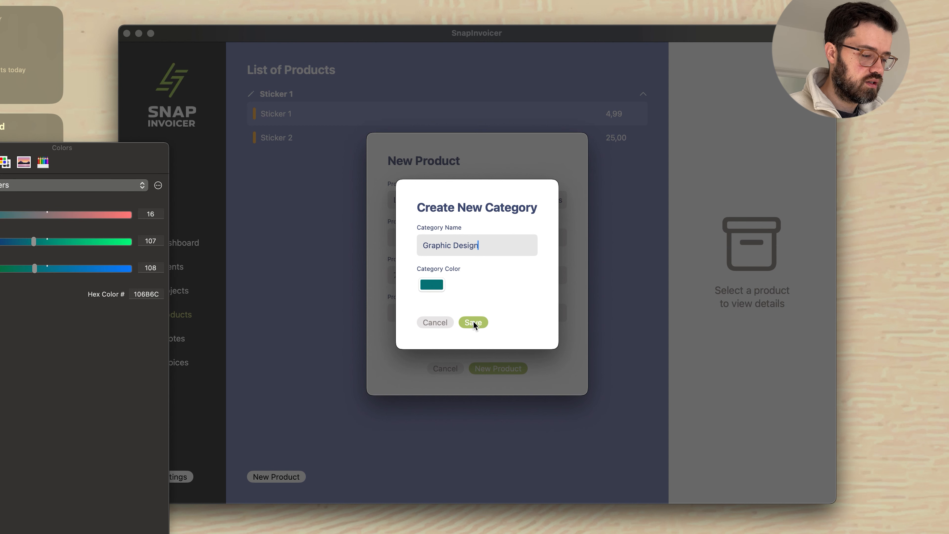
left_click(472, 323)
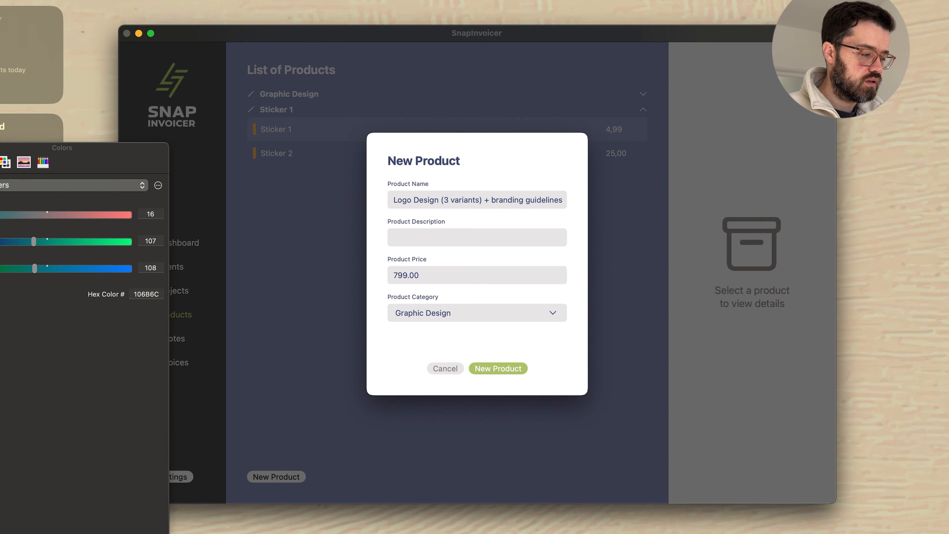
left_click(510, 369)
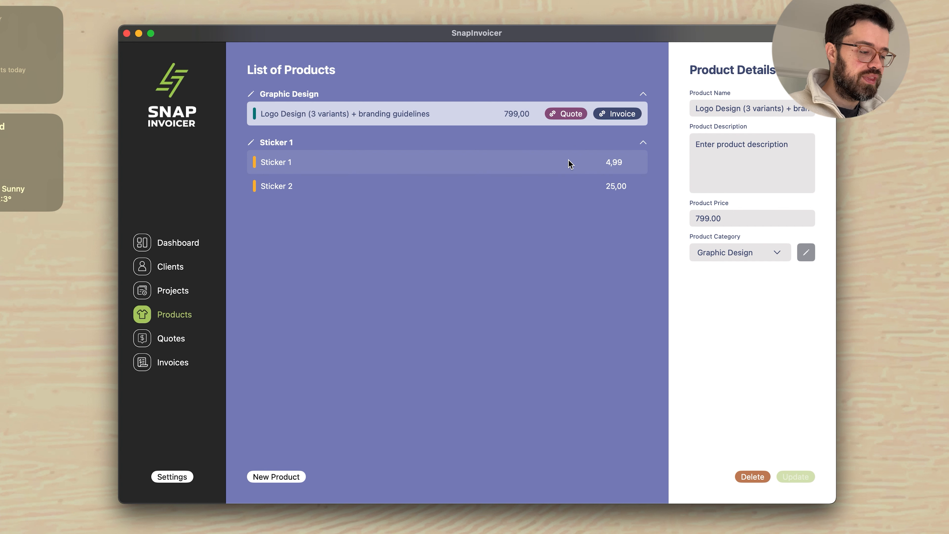
Step: Rename the "Poster Design for Client" project to "Chritmas Poster Design" and save the update
left_click(184, 291)
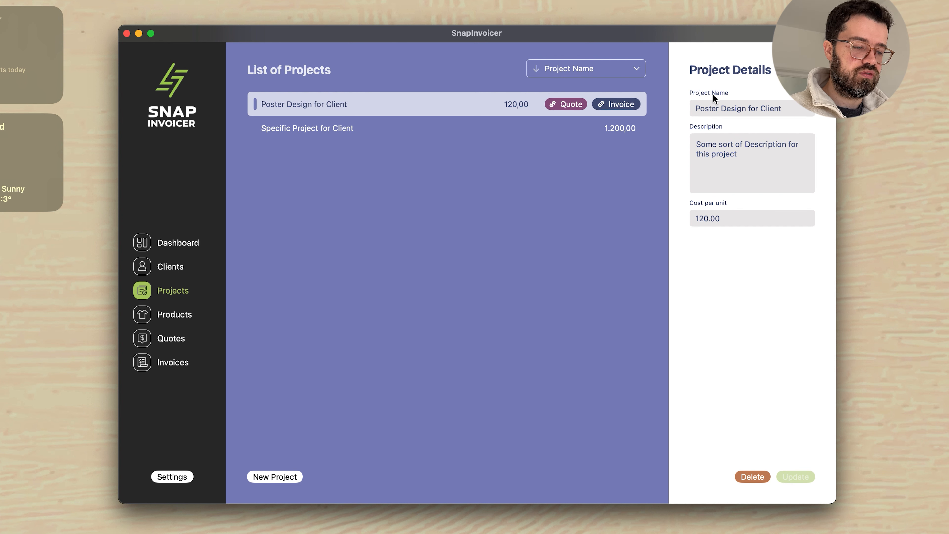
left_click(792, 108)
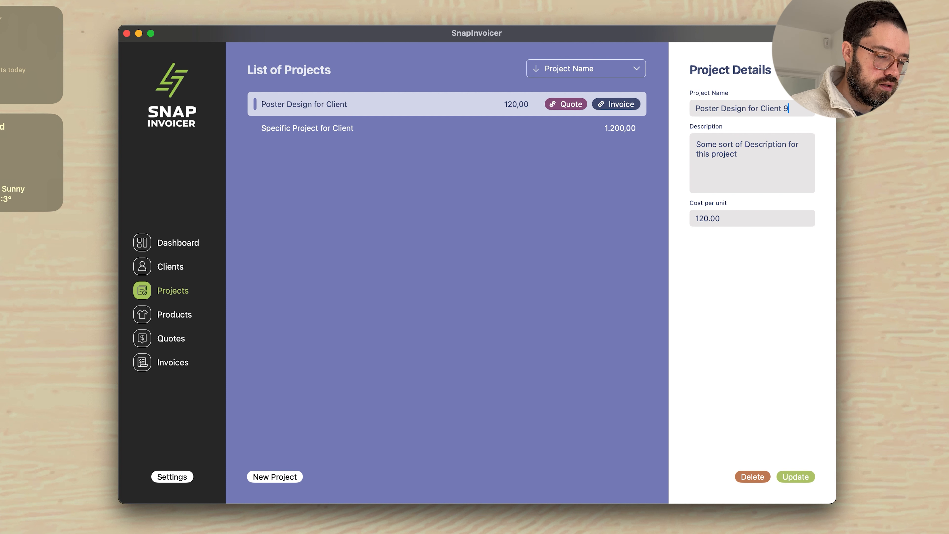
left_click(695, 108)
type("Chritmas")
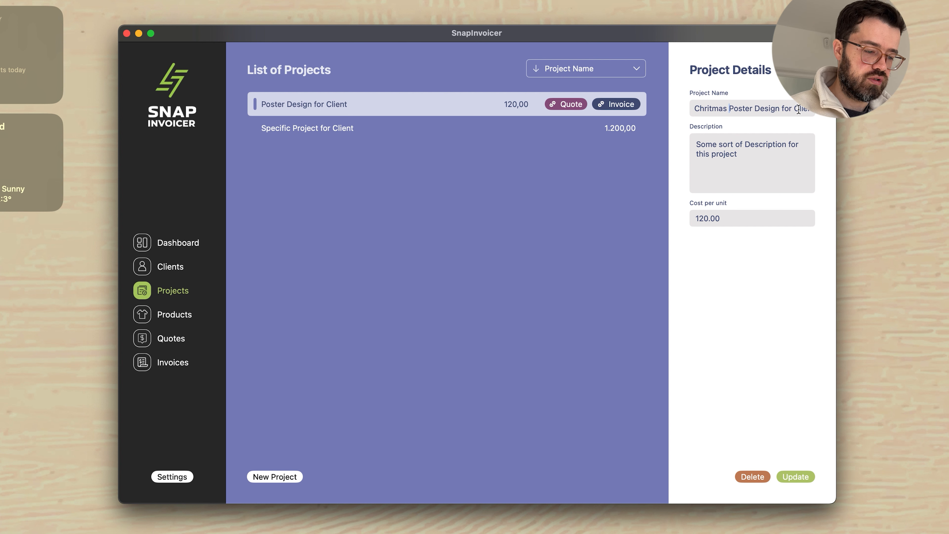
left_click_drag(779, 107, 870, 109)
key("BackSpace")
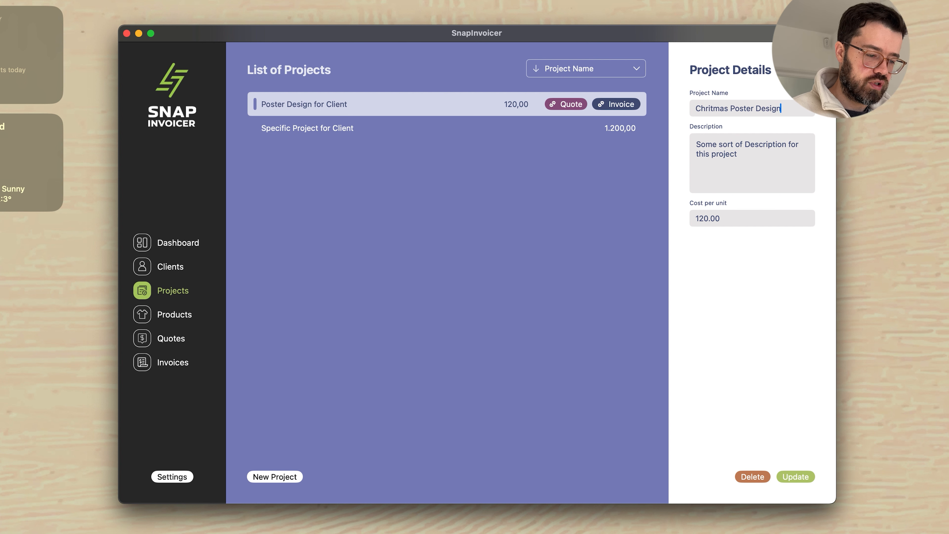
left_click_drag(738, 154, 728, 152)
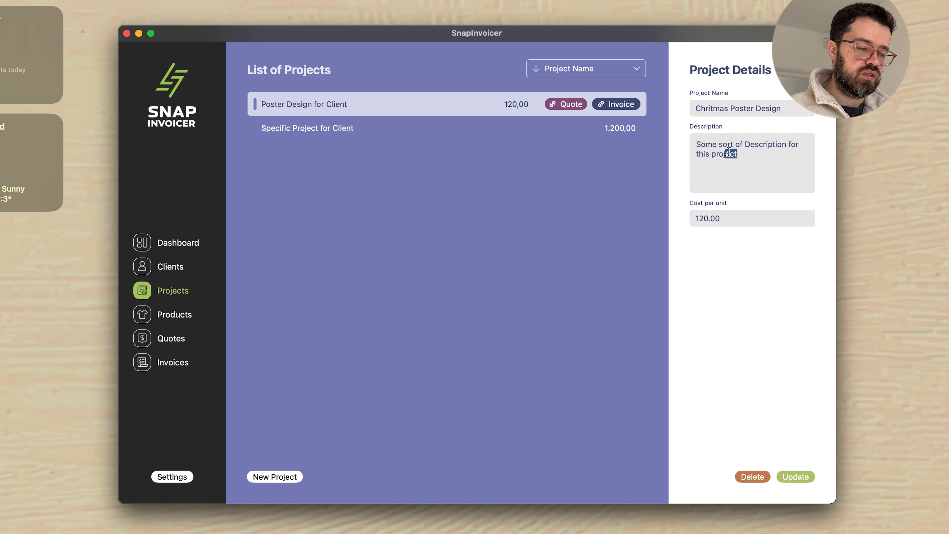
left_click(735, 218)
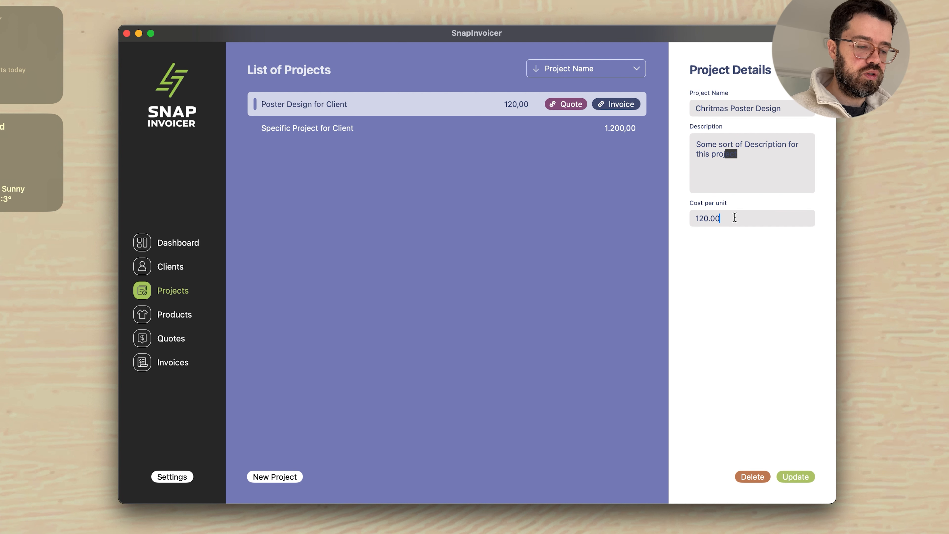
left_click(794, 476)
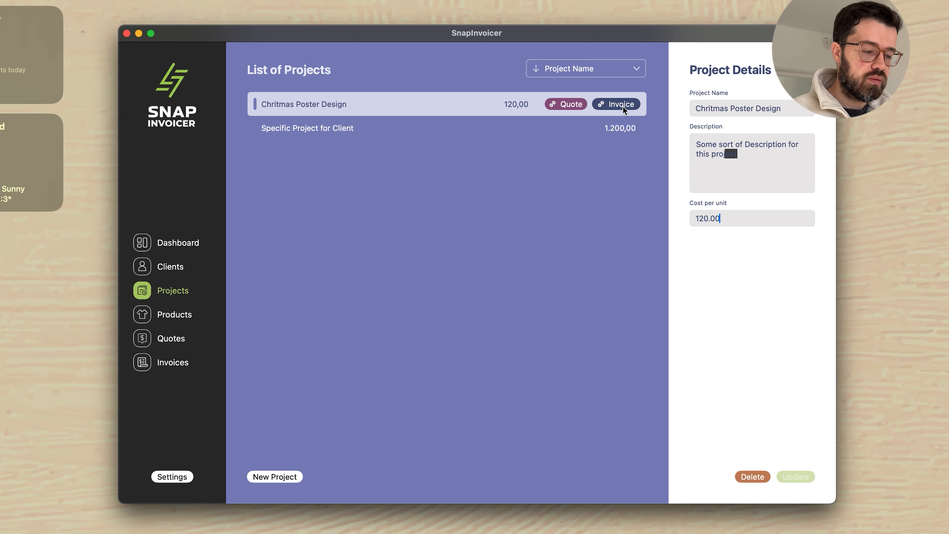
Step: Link six instances of the Chritmas Poster Design project to a new quote and preview that quote
left_click(571, 105)
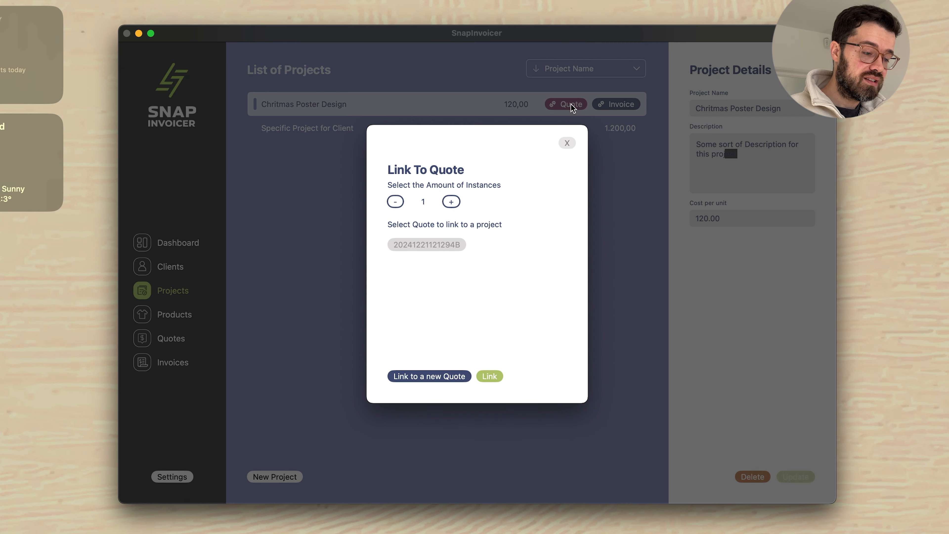
left_click(451, 202)
left_click(451, 202)
left_click(451, 202)
left_click(451, 202)
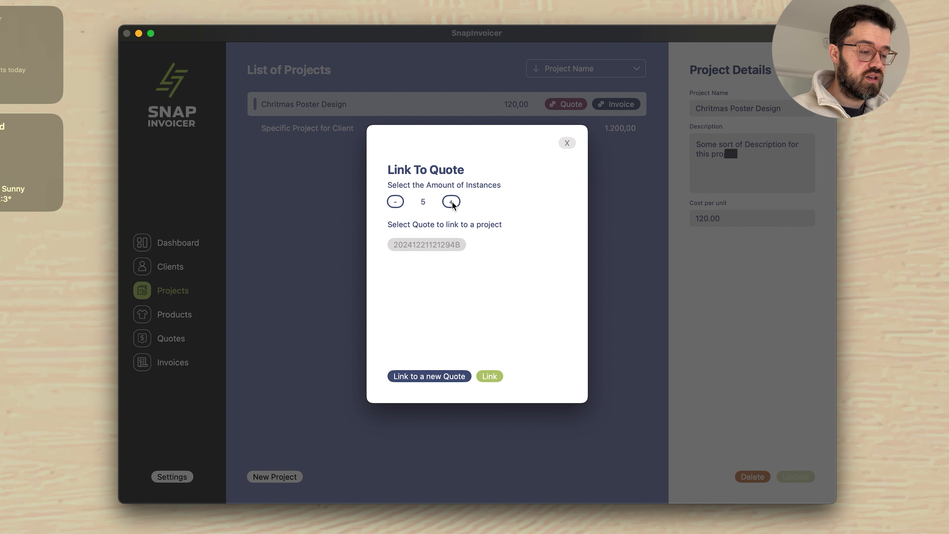
left_click(451, 202)
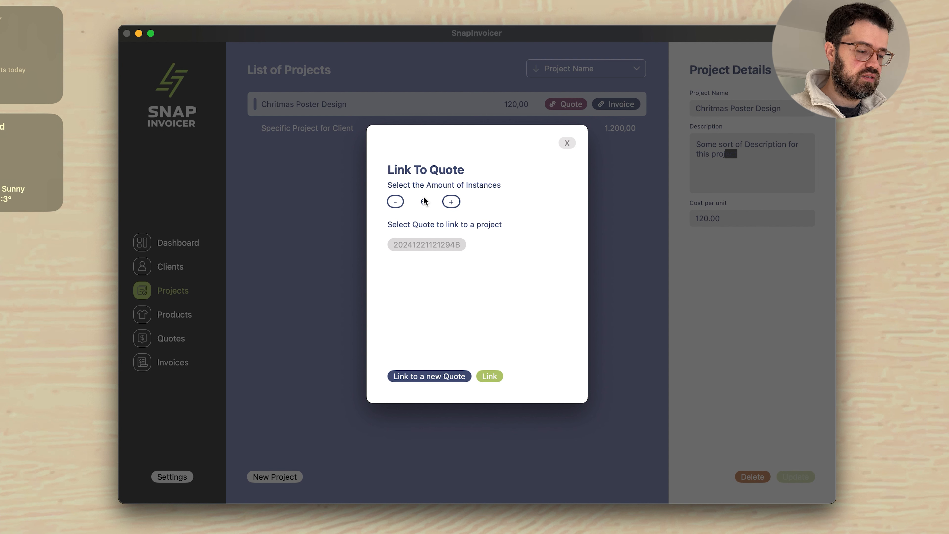
left_click(441, 243)
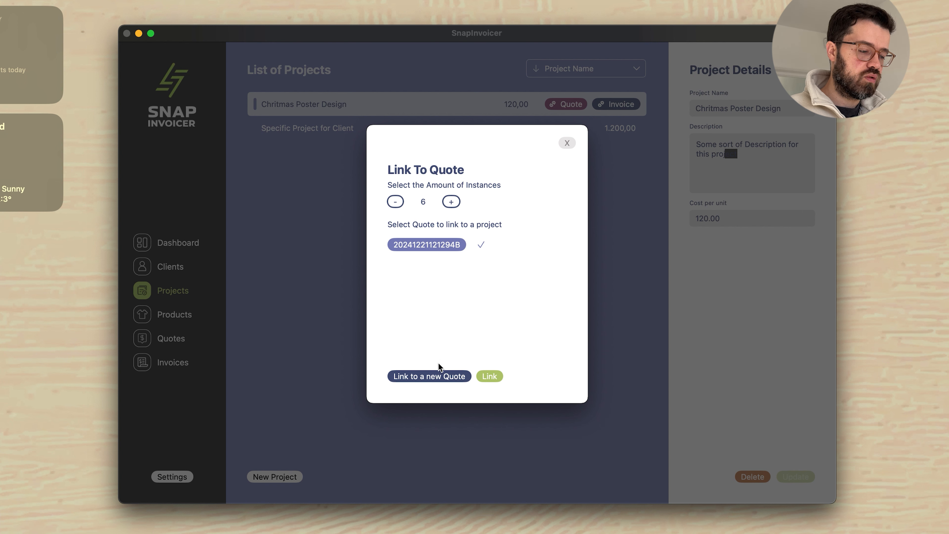
left_click(430, 376)
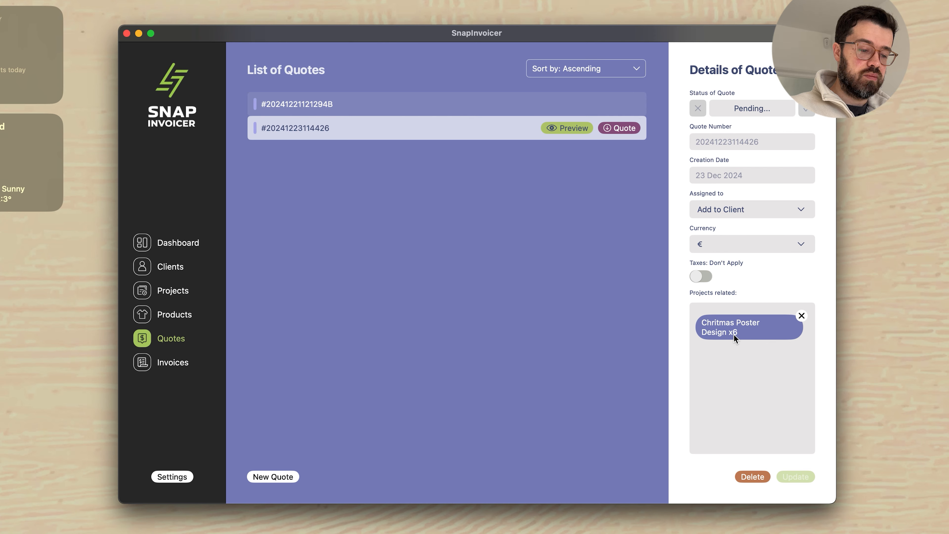
left_click(571, 127)
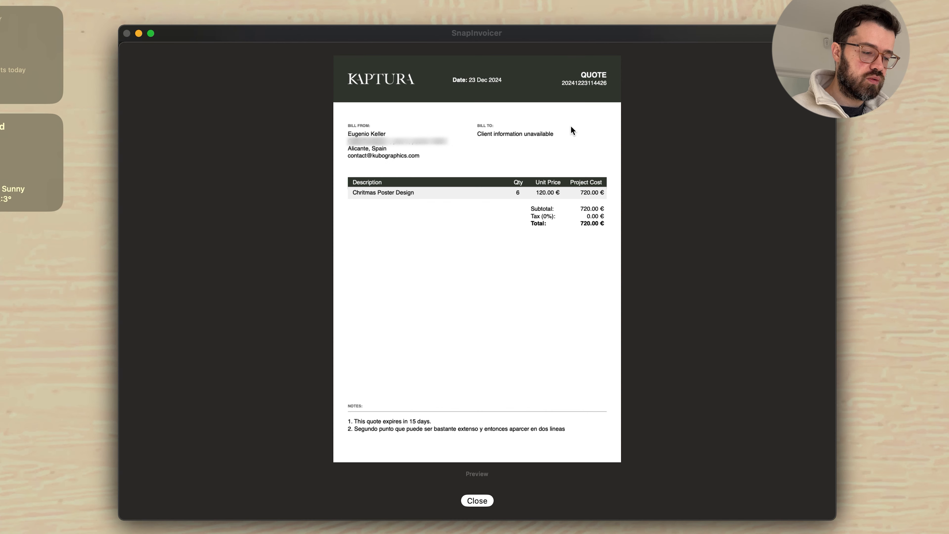
left_click(476, 500)
Step: Assign the new quote to Global Reach Co. in pounds (£) with taxes applied, save it, and check its preview
left_click(716, 214)
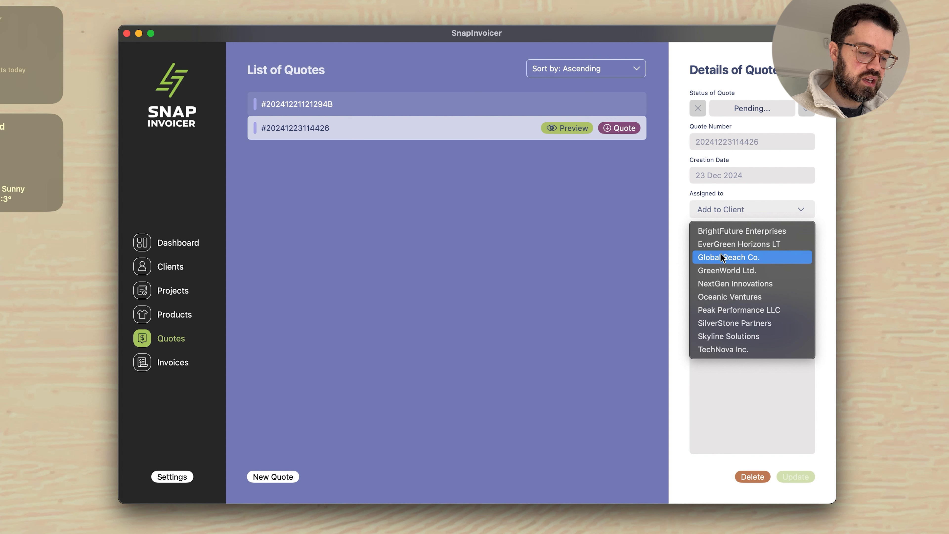
left_click(751, 258)
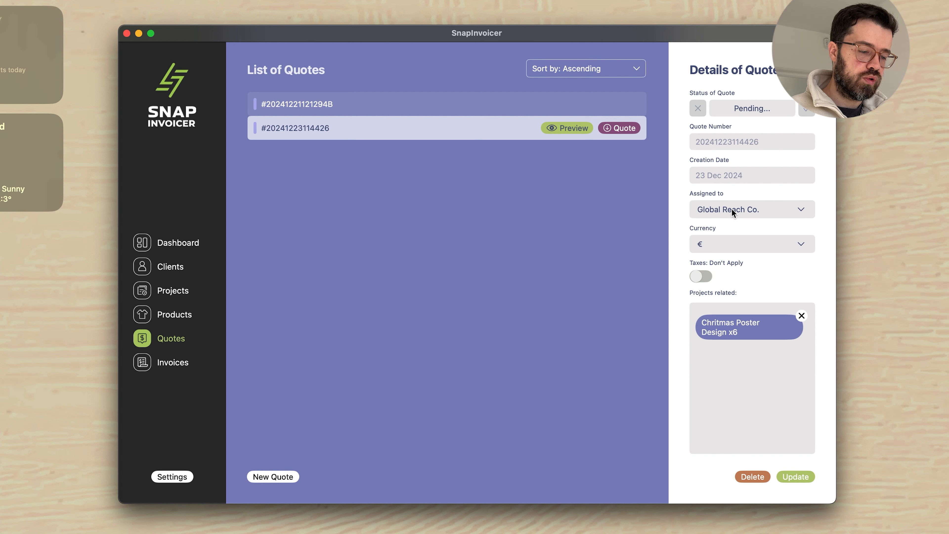
left_click(721, 244)
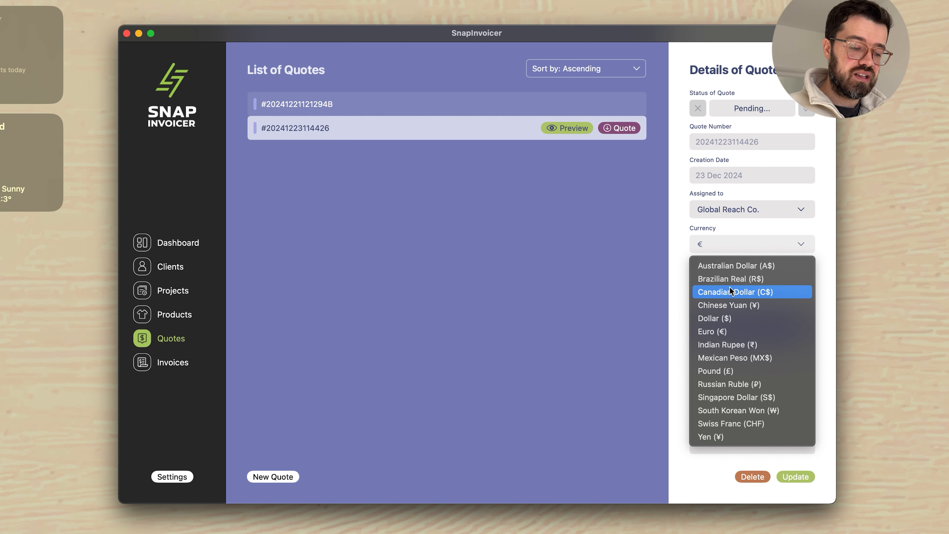
left_click(726, 371)
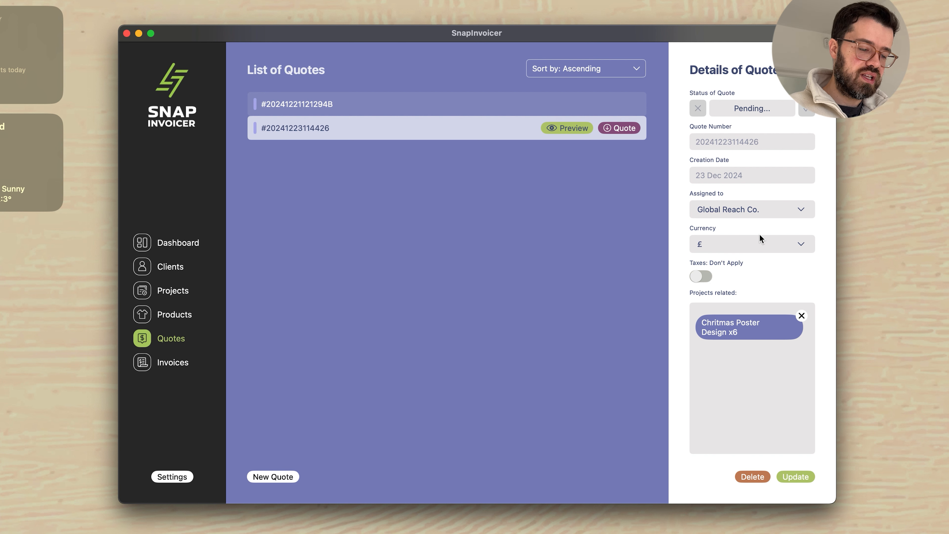
left_click(696, 277)
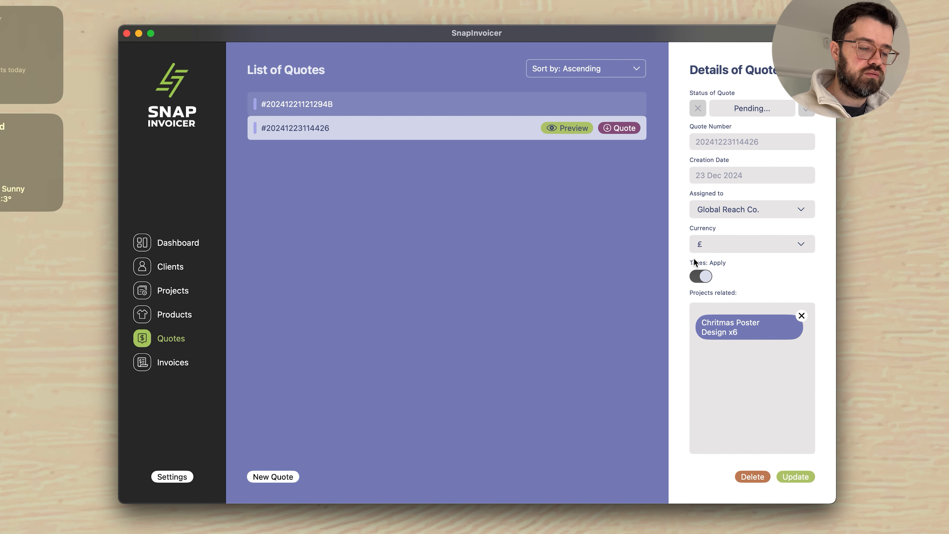
left_click(574, 124)
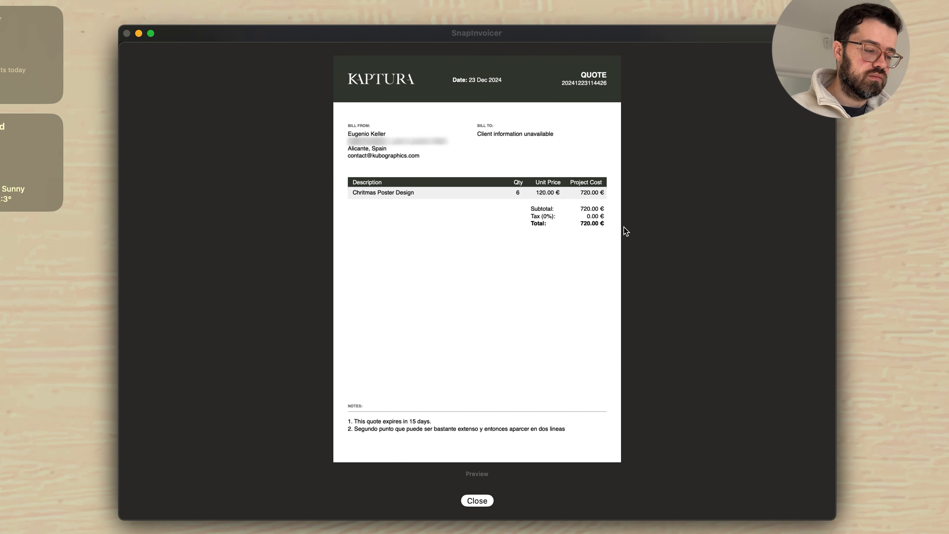
left_click(483, 500)
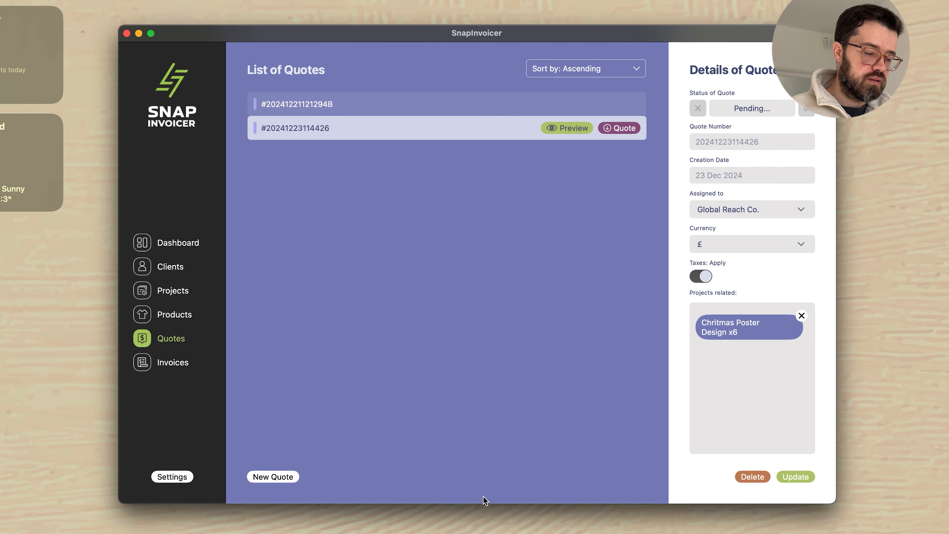
left_click(803, 475)
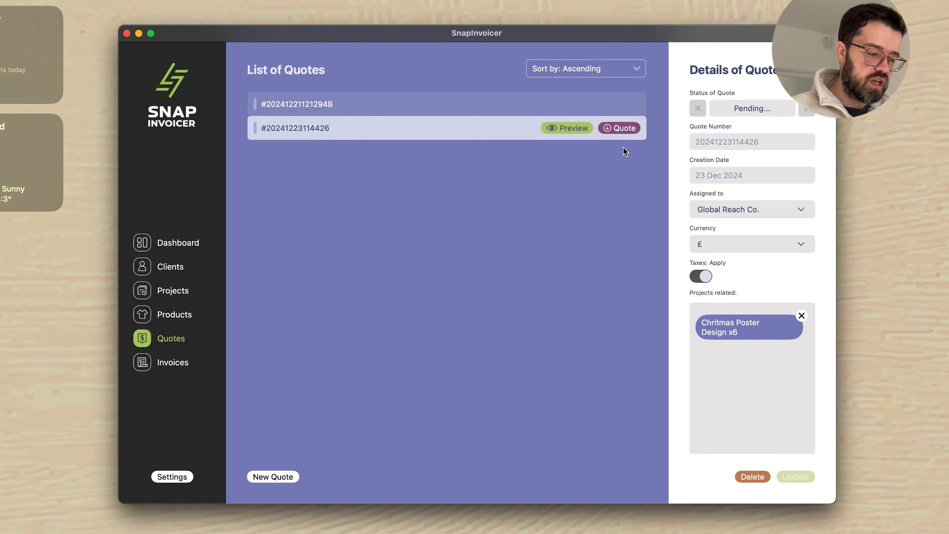
left_click(567, 127)
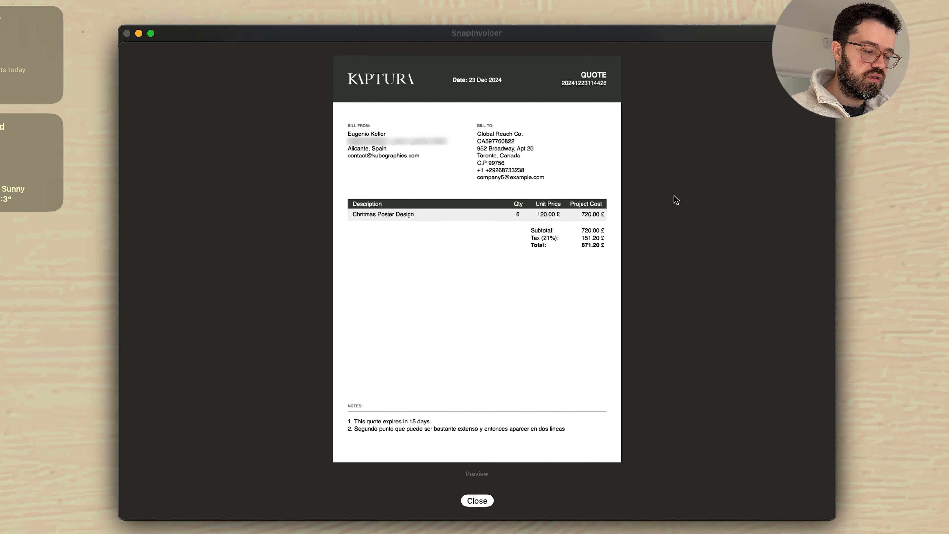
left_click(477, 501)
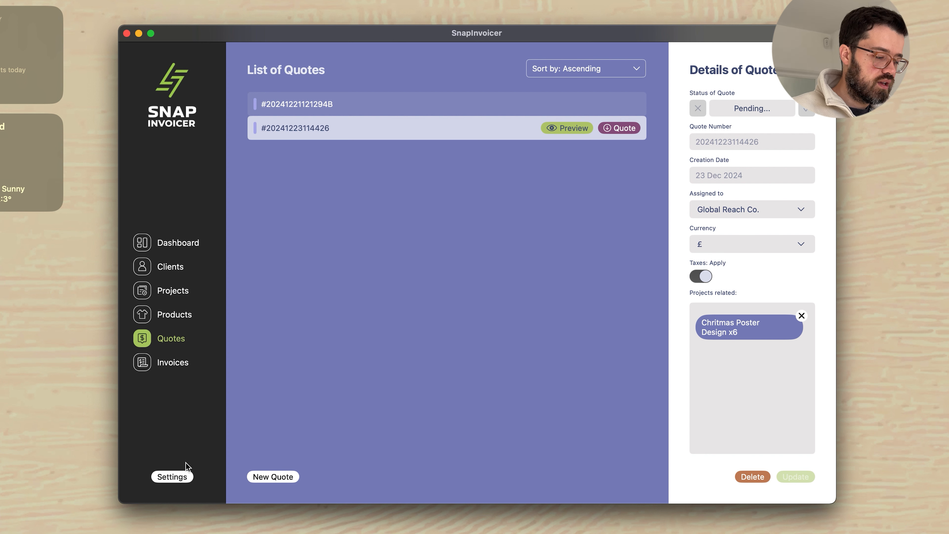
Step: Set the tax percentage to 24% in the settings, save it, and preview the Global Reach Co. quote
left_click(178, 478)
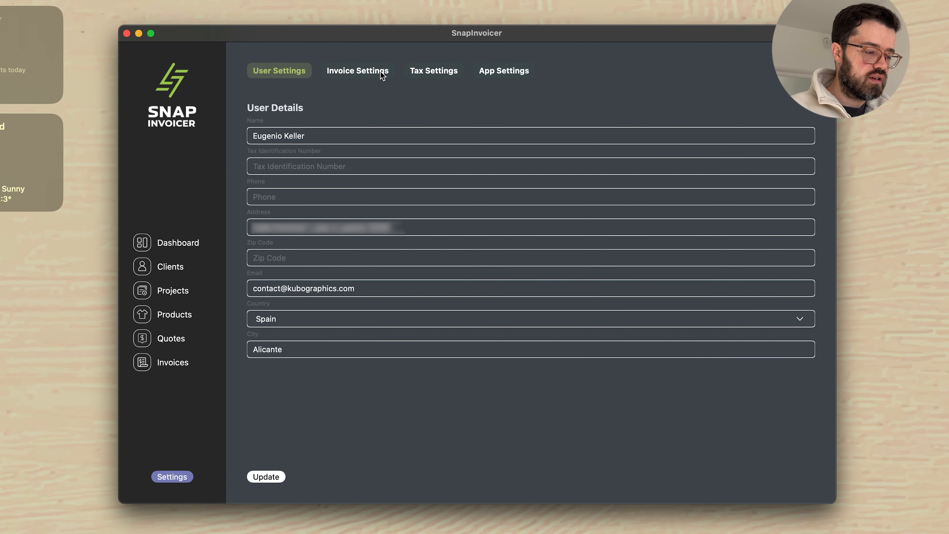
left_click(424, 67)
left_click(256, 140)
left_click(256, 141)
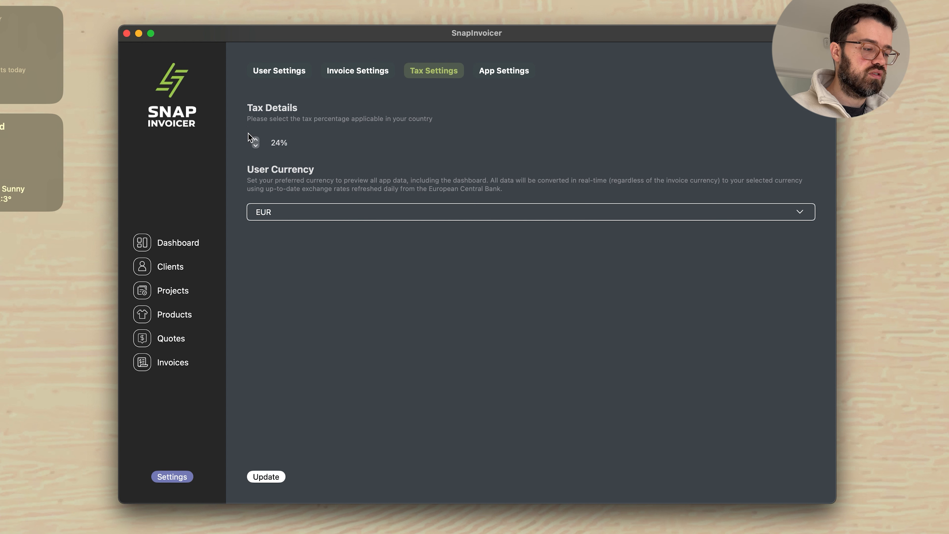
left_click(267, 475)
left_click(171, 341)
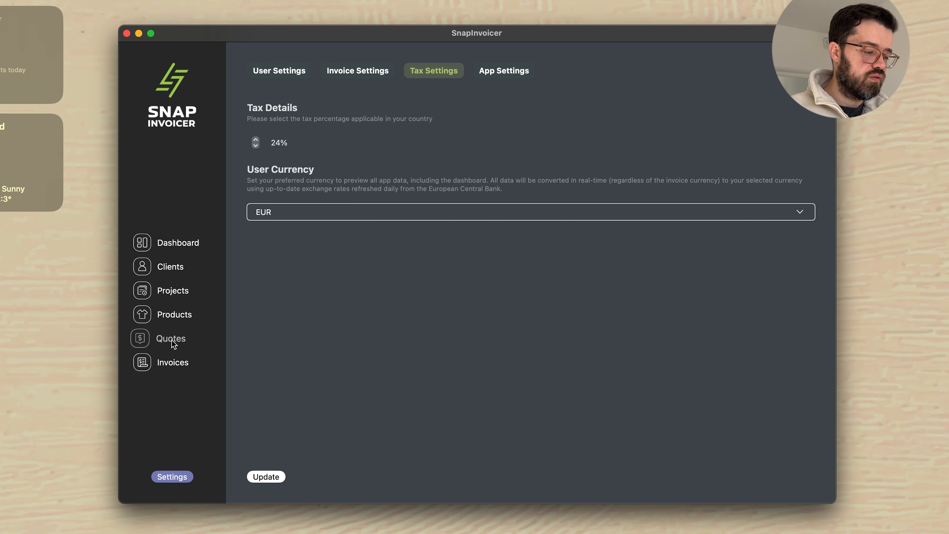
left_click(557, 127)
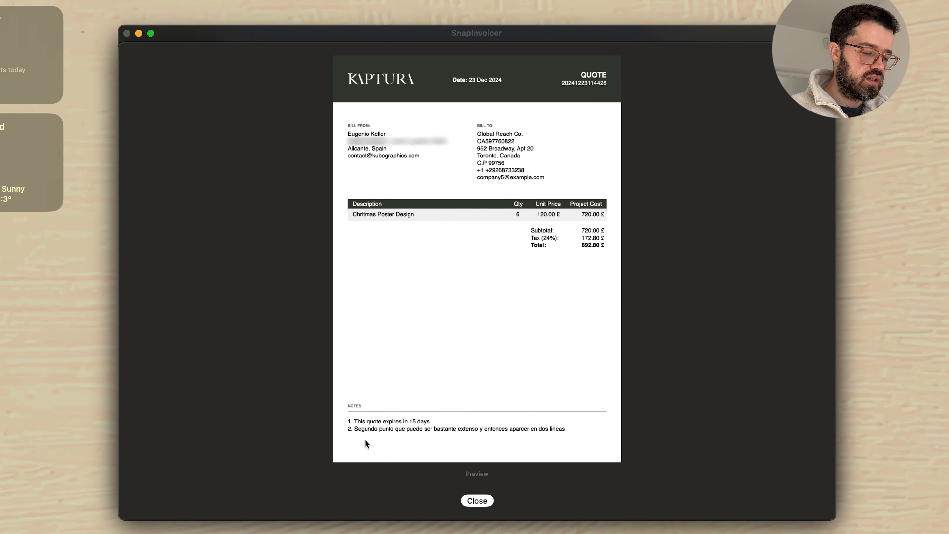
left_click(480, 502)
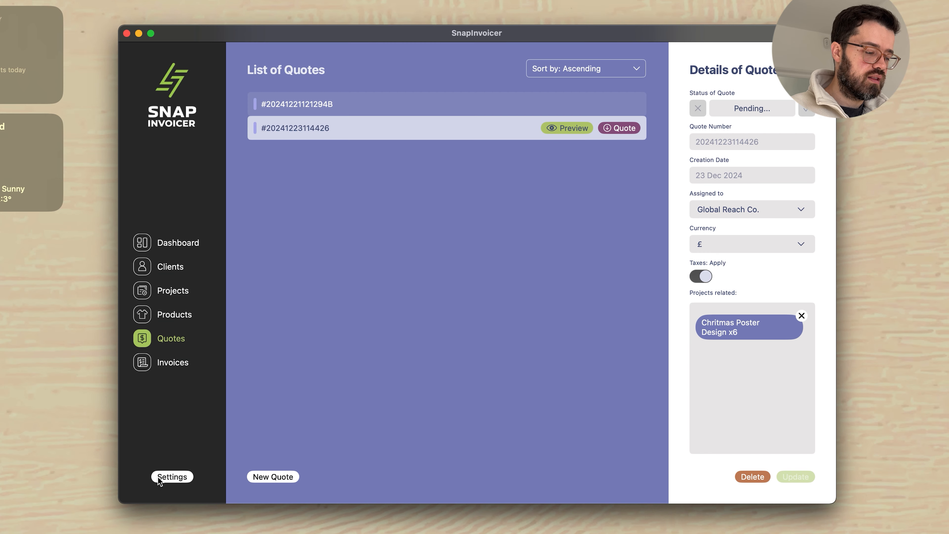
Step: Open the invoice settings and look through the default notes for invoices and quotes
left_click(166, 477)
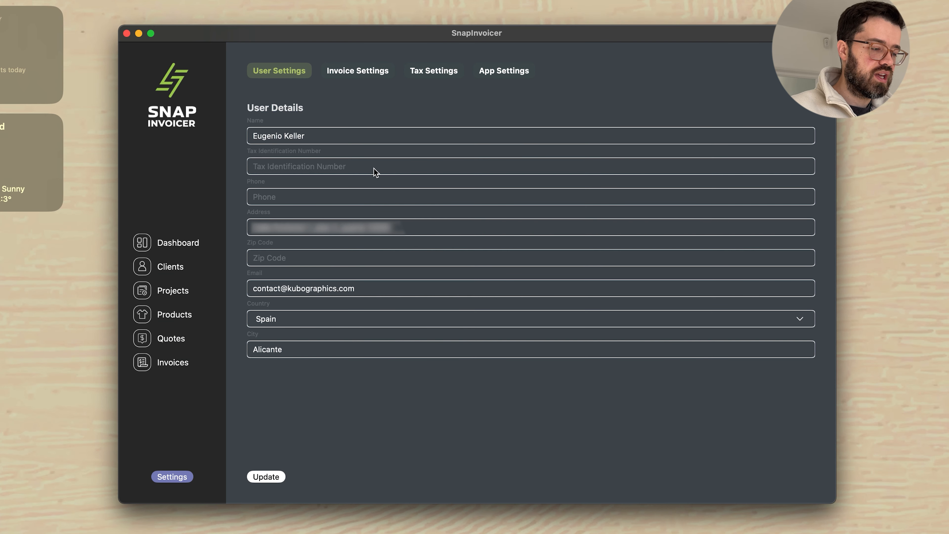
left_click(374, 73)
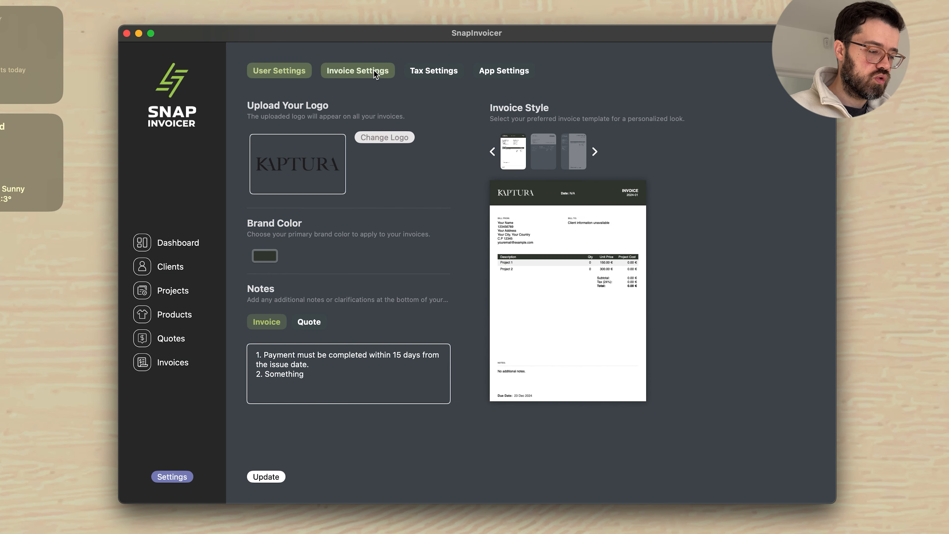
left_click(308, 327)
left_click(276, 324)
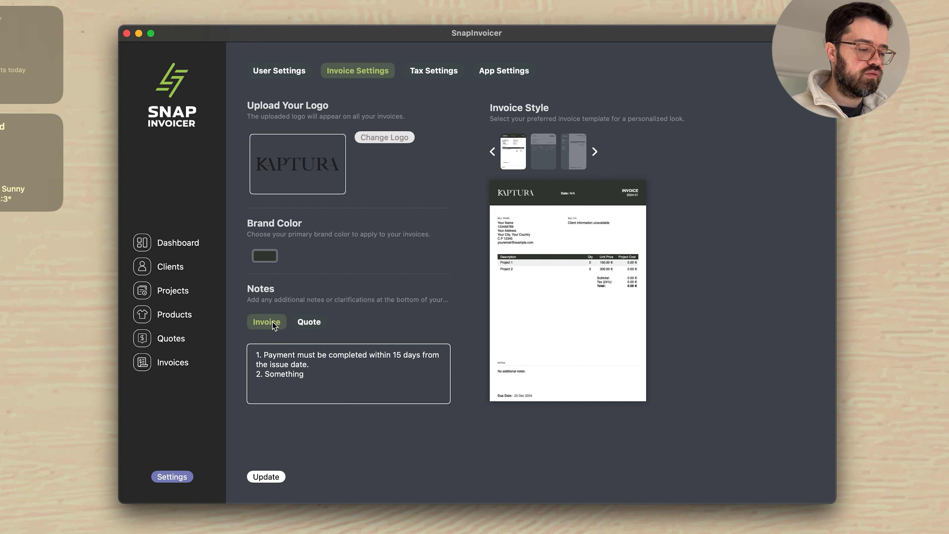
left_click(312, 324)
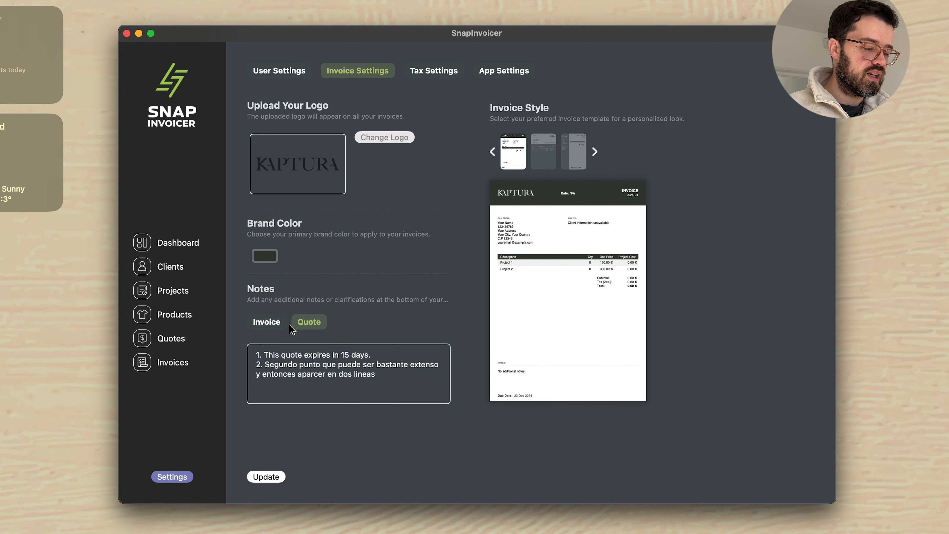
left_click(273, 324)
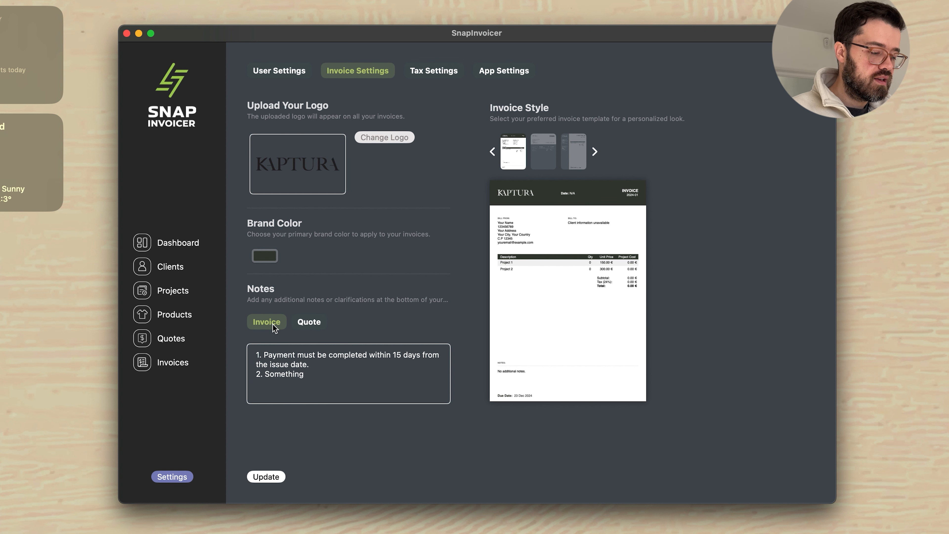
Step: Replace the second invoice note with "IBAN" followed by a placeholder account number, and save the invoice settings
right_click(321, 379)
left_click(275, 378)
double_click(267, 373)
key("BackSpace")
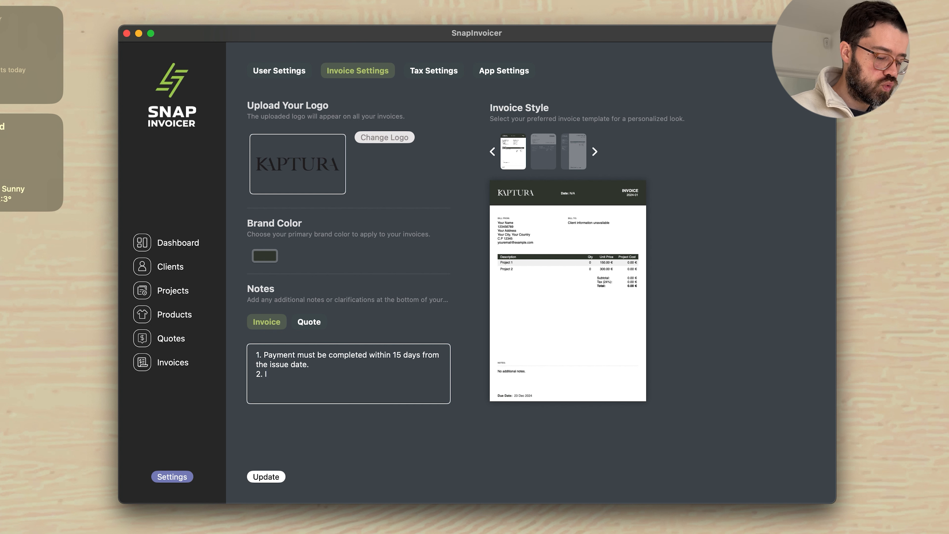
type("IBAN )))")
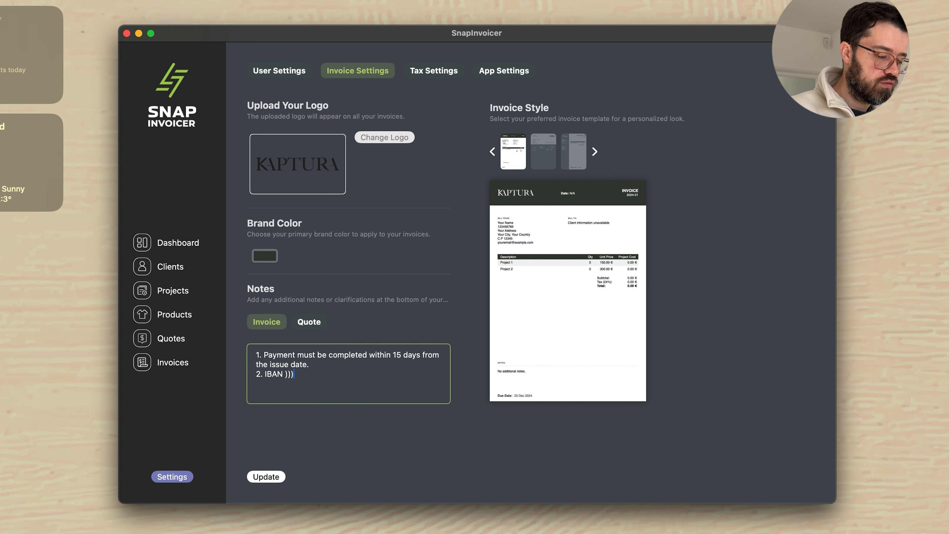
key("BackSpace")
key("BackSpace")
key("BackSpace")
type("000")
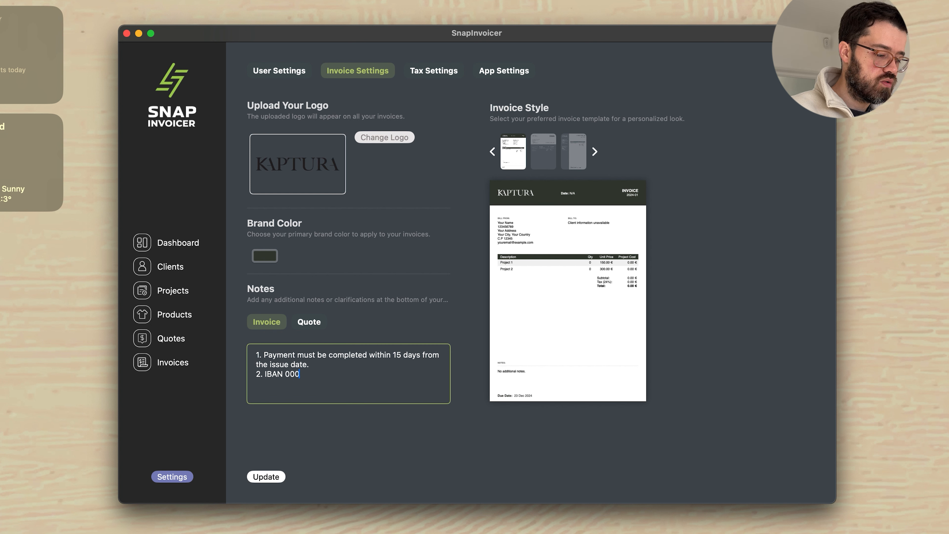
type("0 0000 0000 0000")
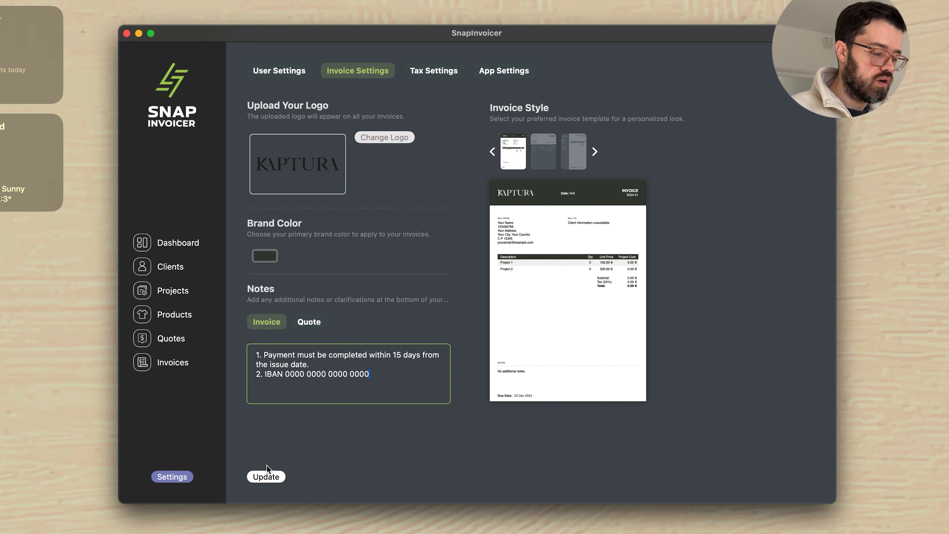
left_click(266, 477)
Step: Preview the first invoice in the list to check its notes, and close the preview
left_click(167, 362)
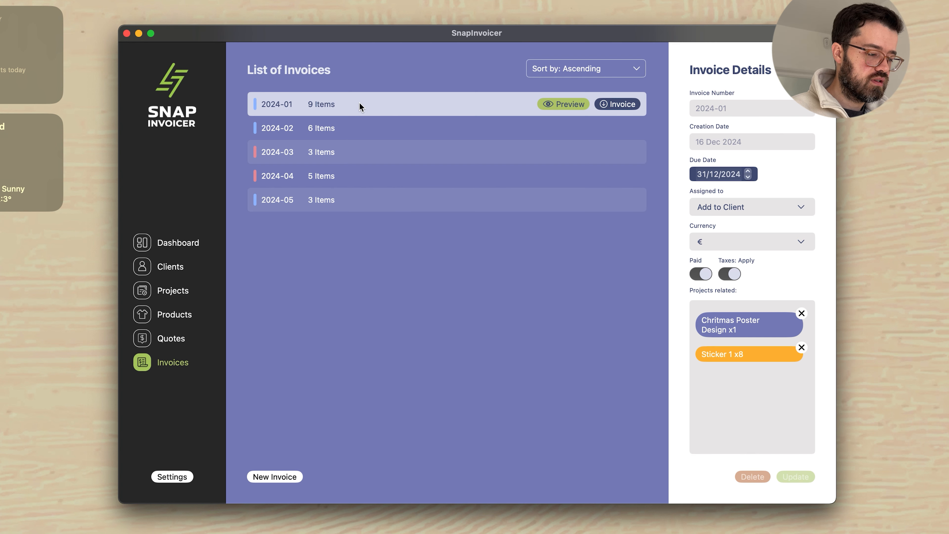
left_click(565, 104)
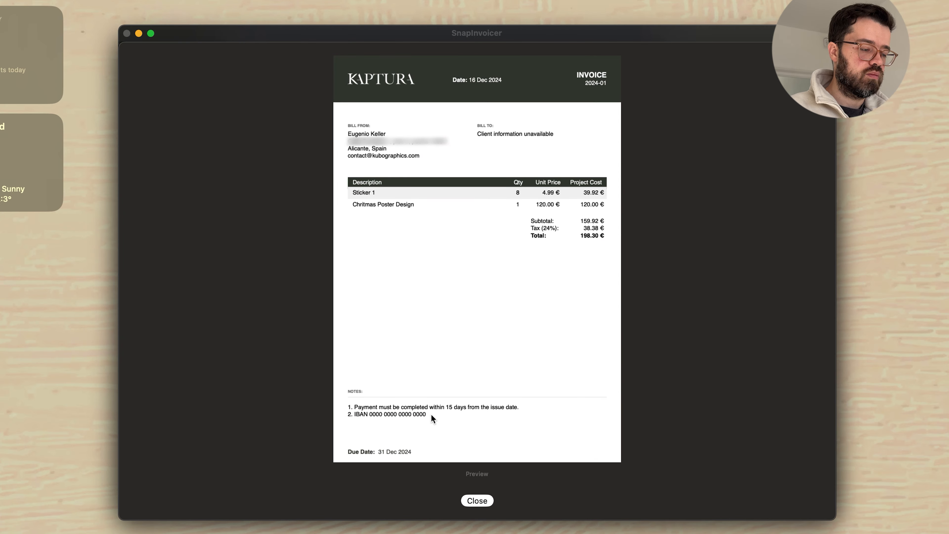
key("Escape")
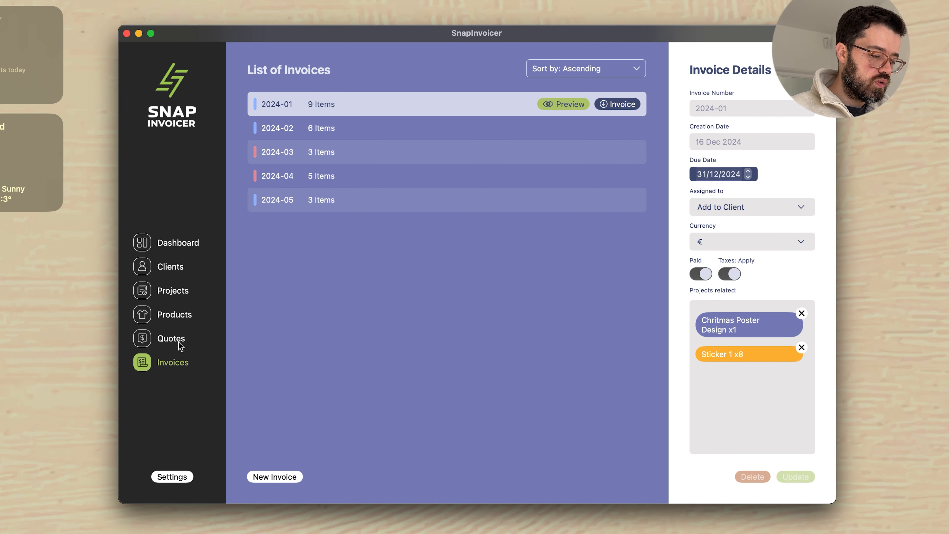
Step: Mark the pending Global Reach Co. quote as rejected and save the change
left_click(174, 338)
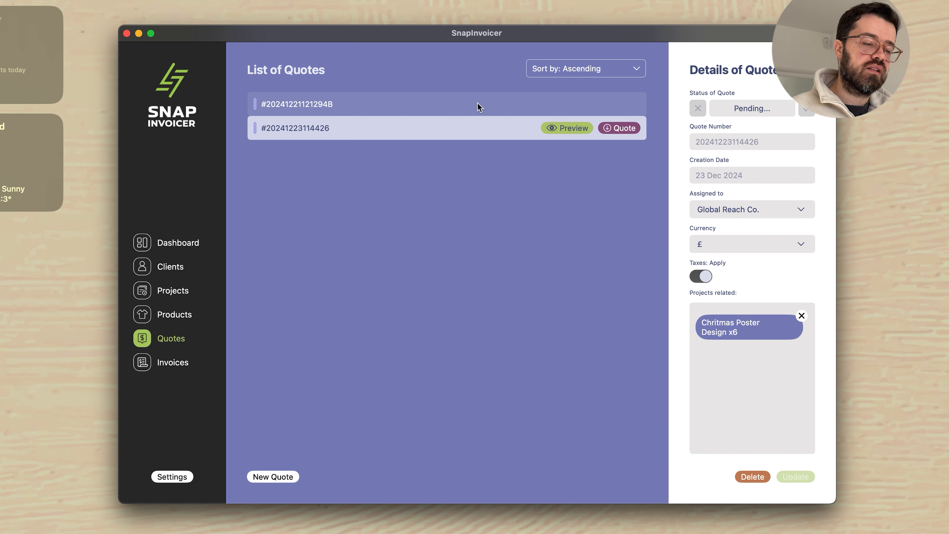
left_click(698, 108)
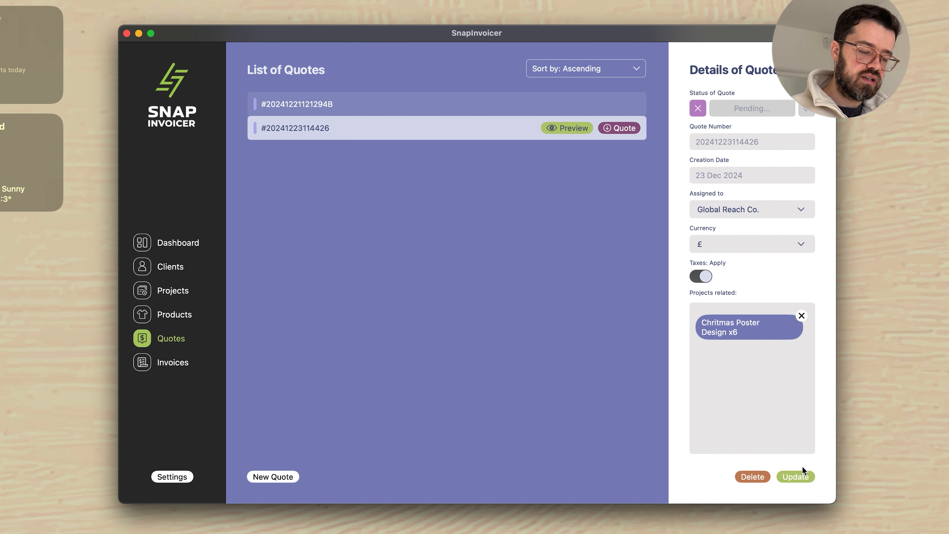
left_click(800, 473)
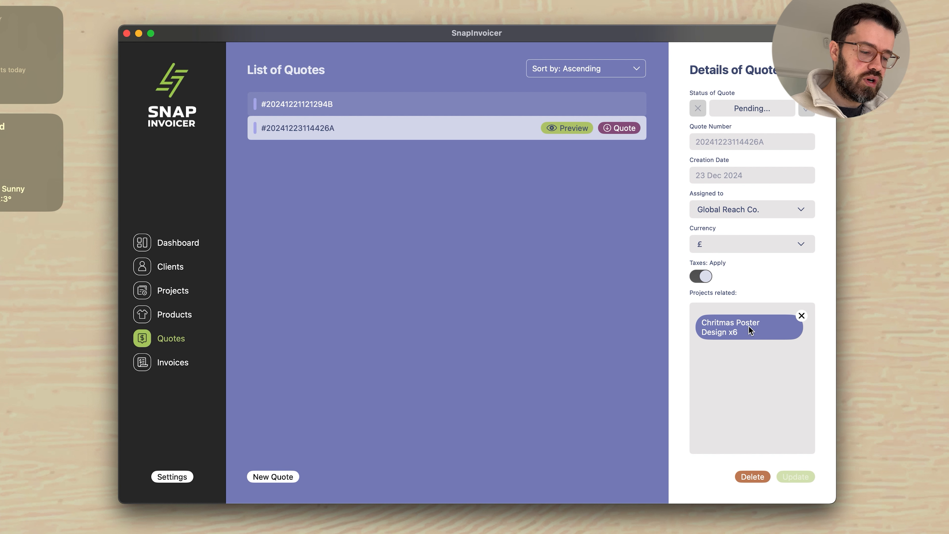
Step: Open the quote's related Chritmas Poster Design project, set its cost per unit to 100, and save it
left_click(733, 329)
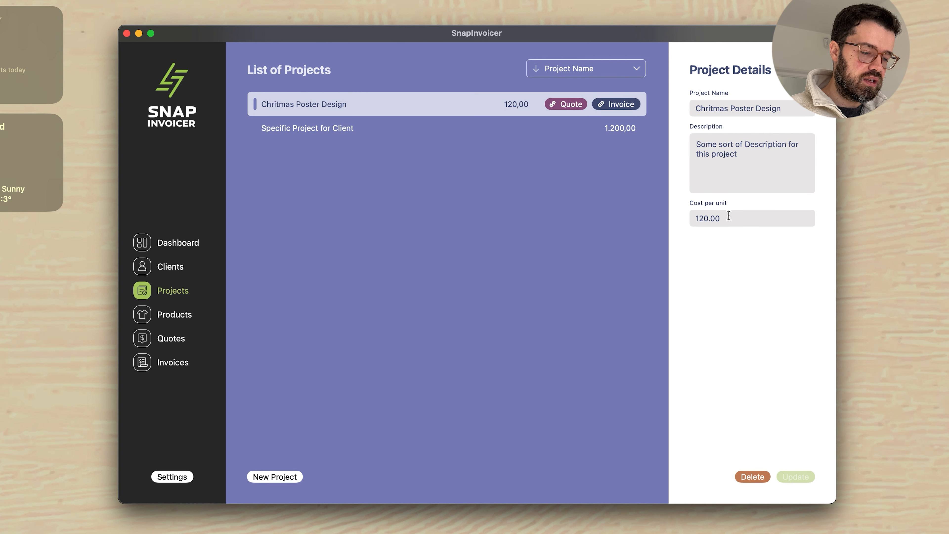
left_click_drag(728, 214, 644, 221)
type("100")
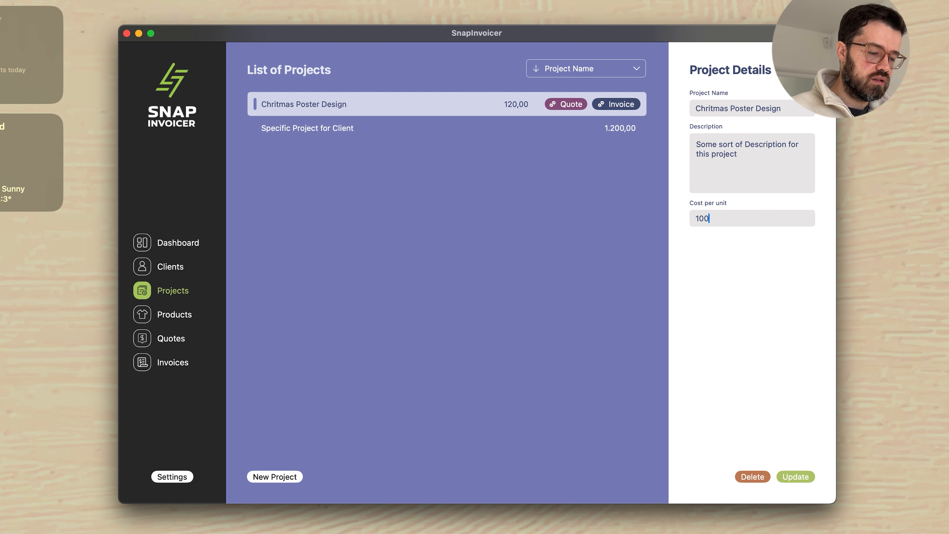
left_click(797, 477)
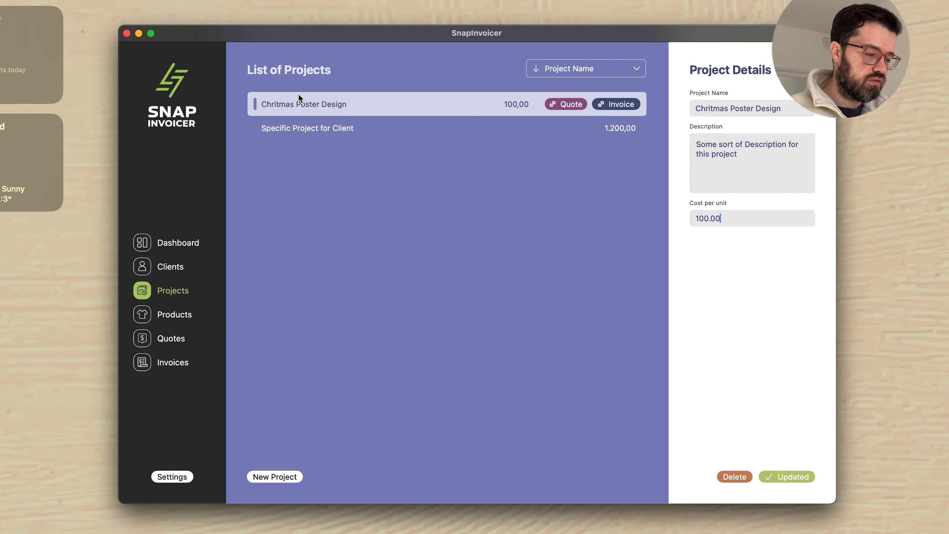
Step: Preview the revised Global Reach Co. quote, close the preview, and save the quote as a PDF in Downloads
left_click(170, 335)
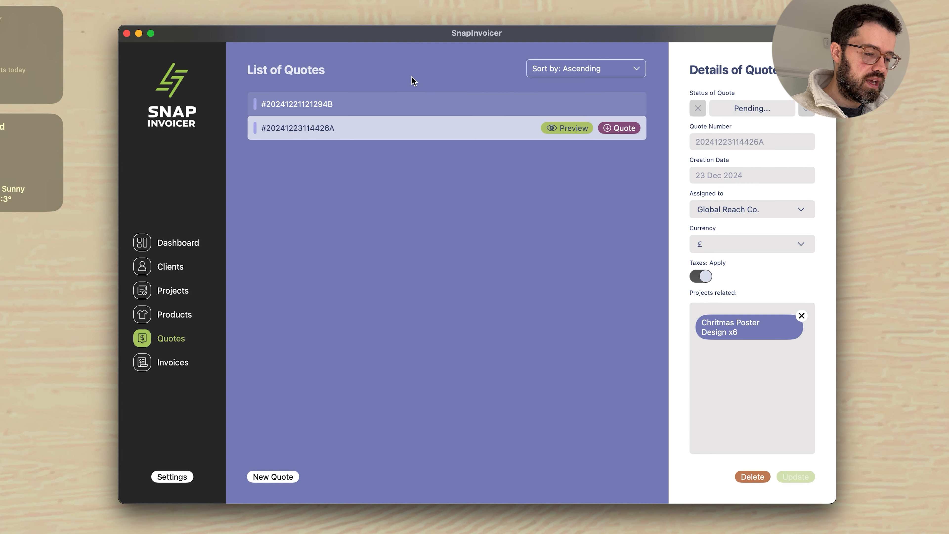
left_click(566, 129)
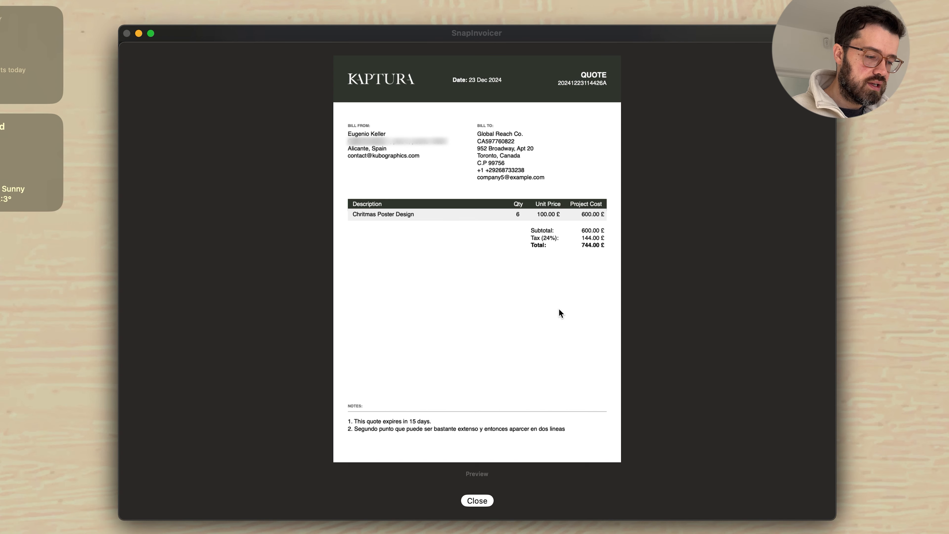
left_click(480, 501)
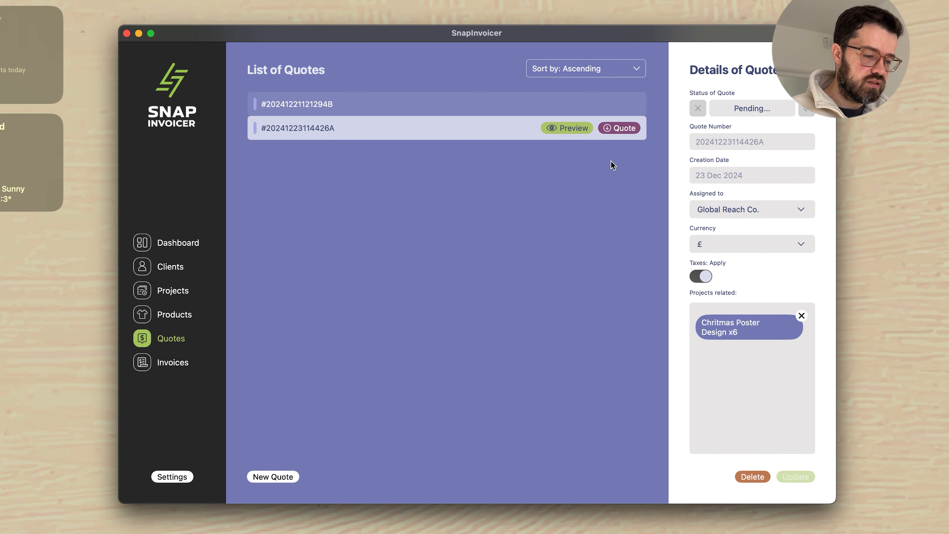
left_click(623, 127)
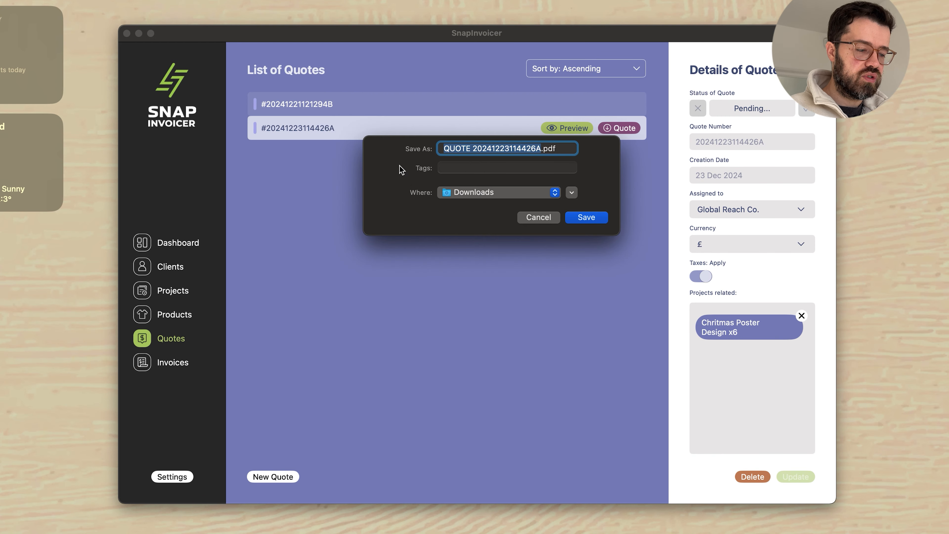
key("Return")
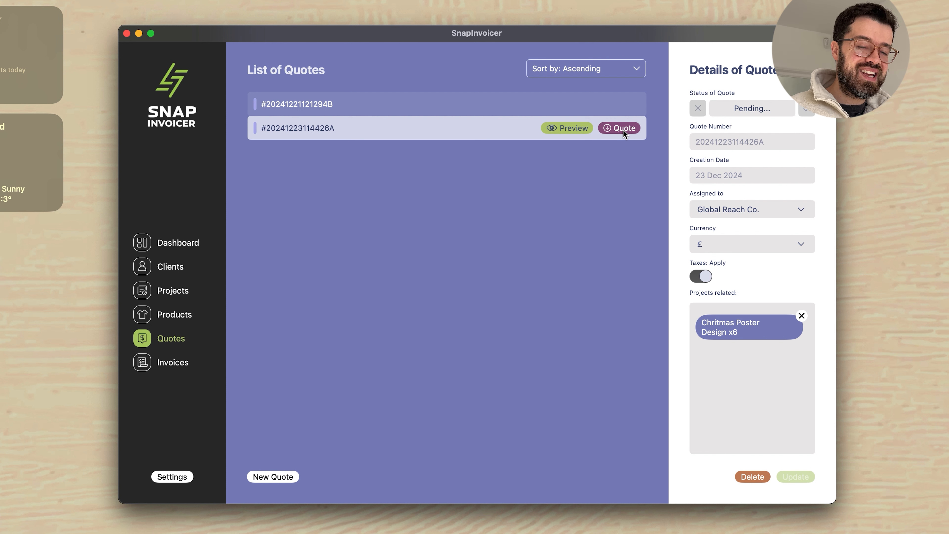
Step: Accept the Global Reach Co. quote, save it to generate its invoice, and allow full calendar access
left_click(807, 110)
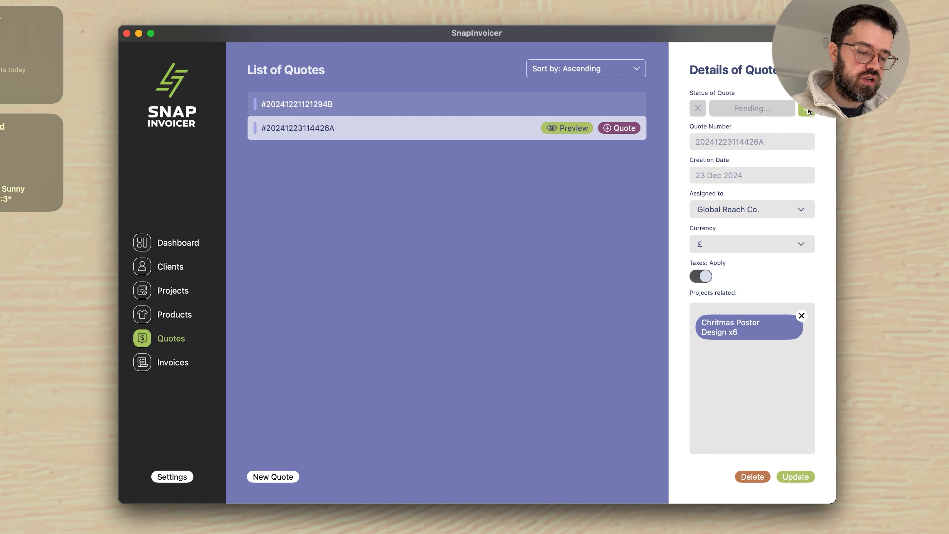
left_click(796, 476)
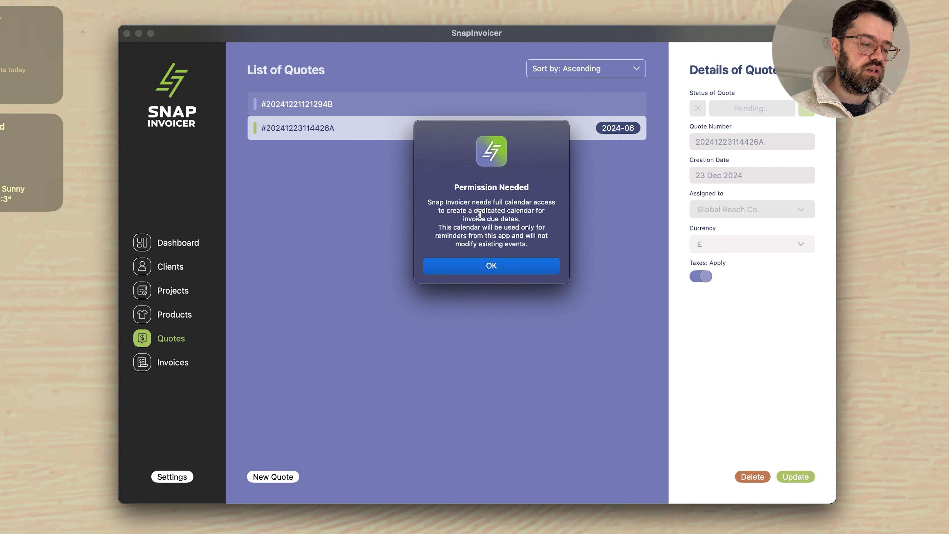
left_click(490, 266)
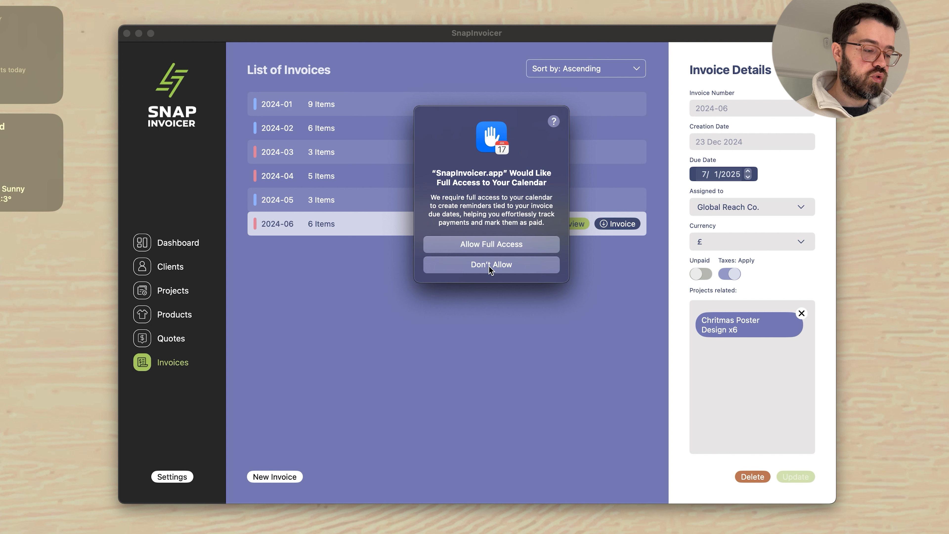
left_click(492, 248)
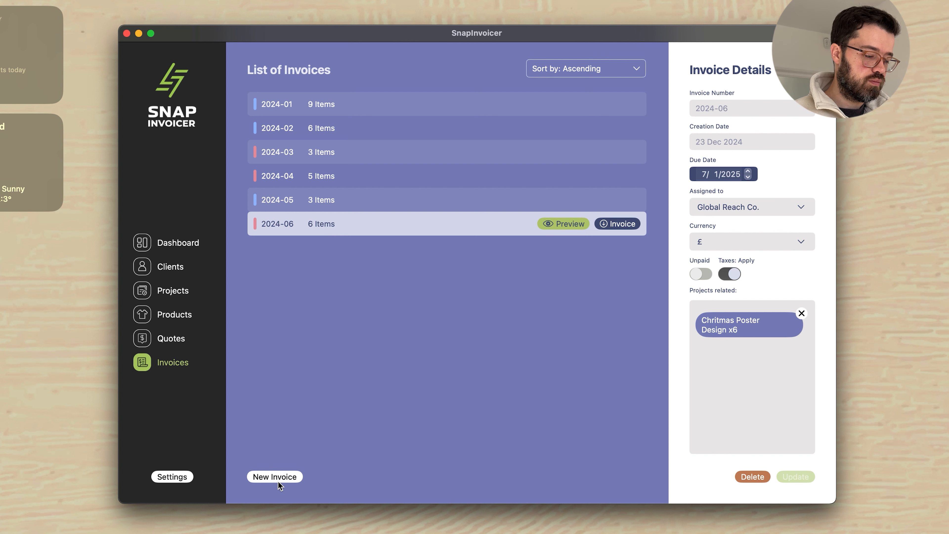
Step: Check the accepted quote, its invoice, and the monthly invoice status on the dashboard, and return to the invoices
left_click(175, 340)
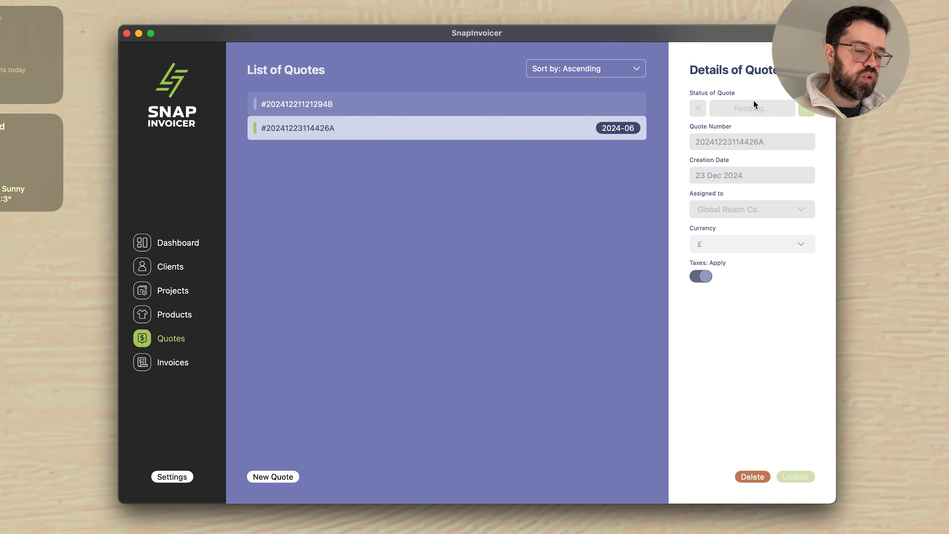
left_click(180, 361)
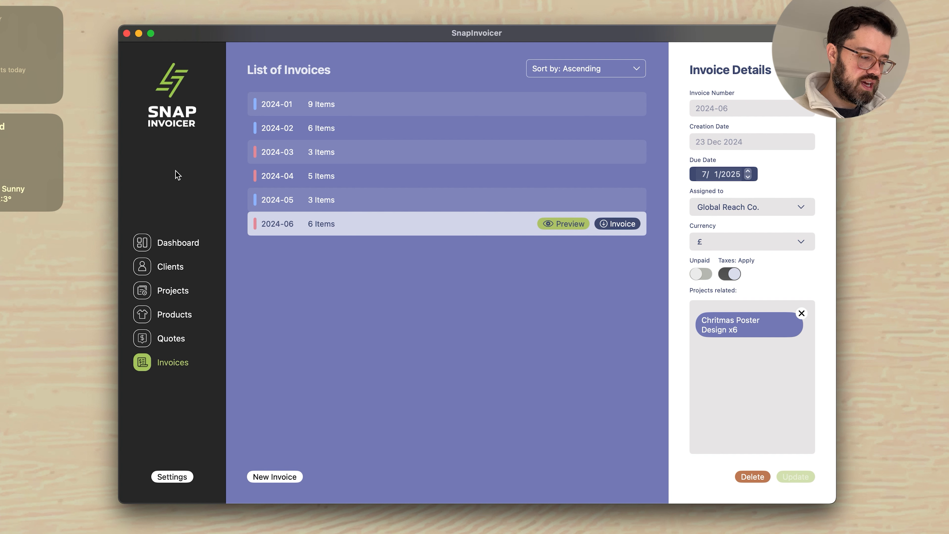
left_click(189, 242)
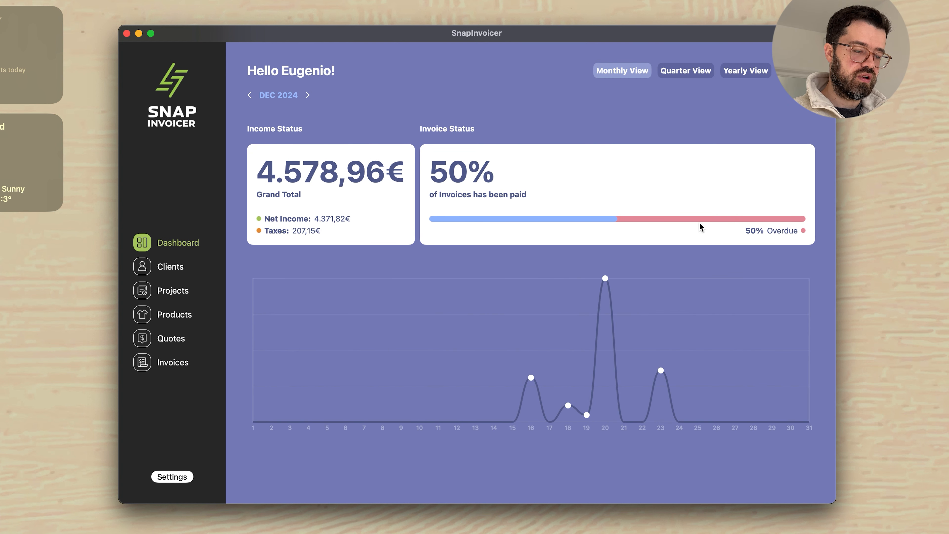
left_click(184, 362)
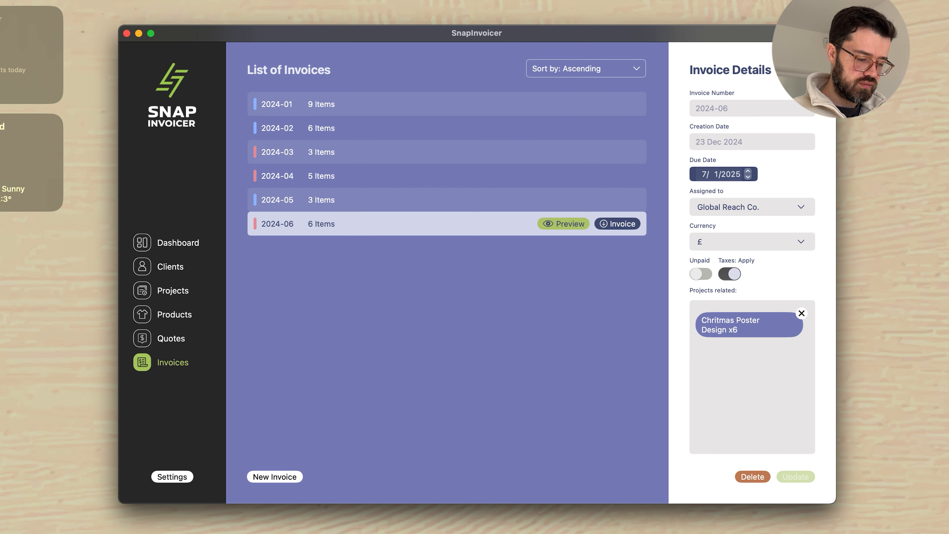
Step: Switch to Calendar, open the new invoice's due date event on 7 January 2025, and follow its link back to SnapInvoicer
left_click(578, 530)
left_click(152, 297)
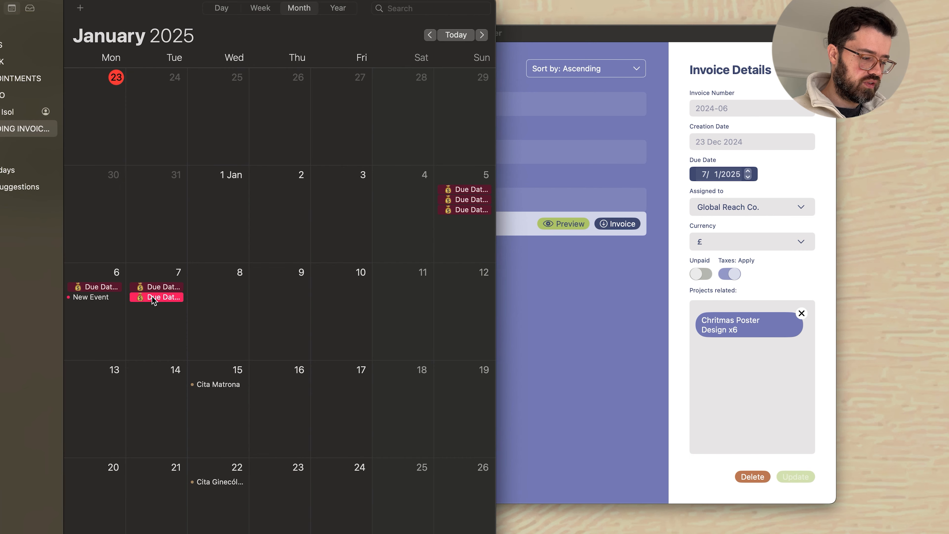
double_click(151, 296)
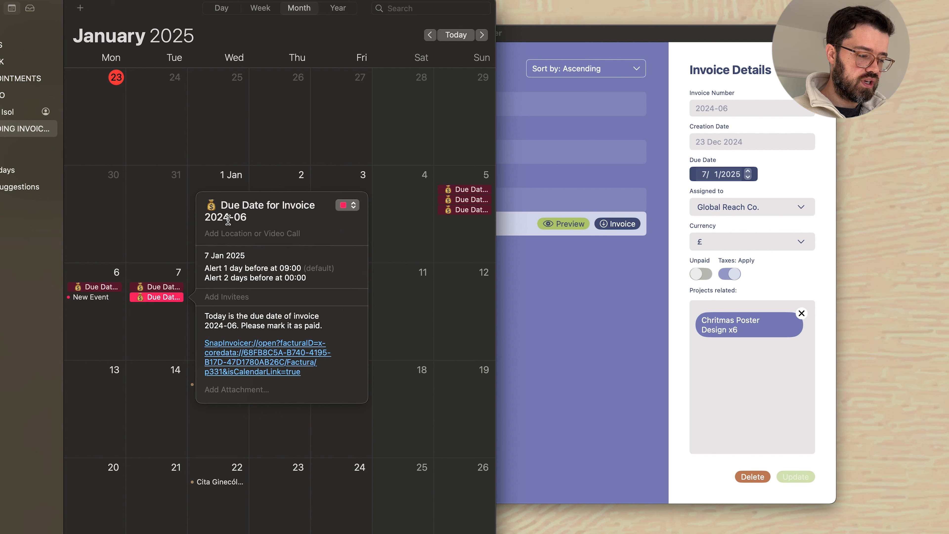
left_click(168, 288)
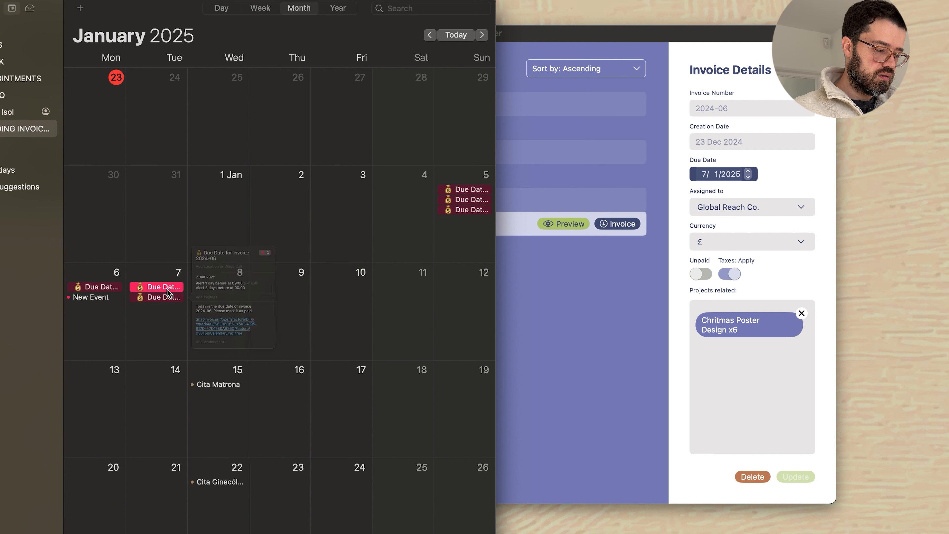
double_click(162, 298)
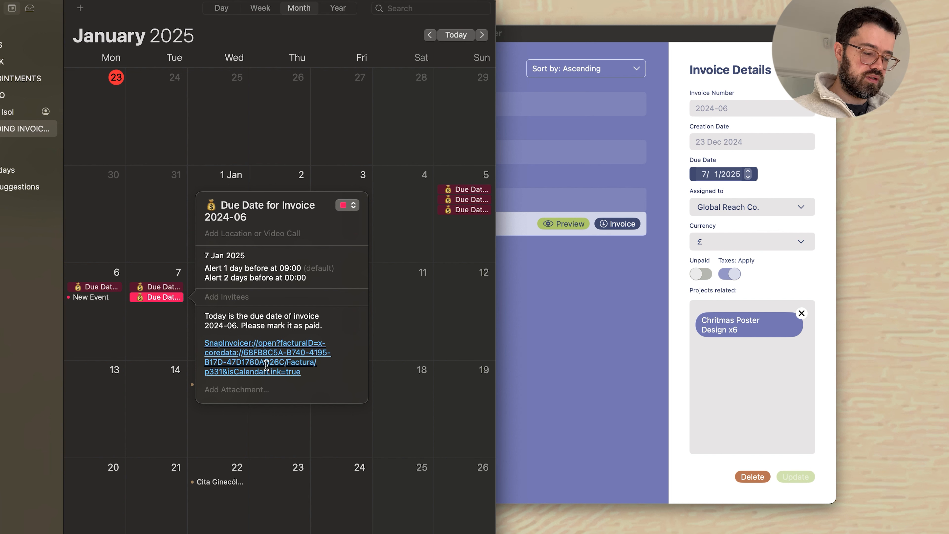
left_click(271, 354)
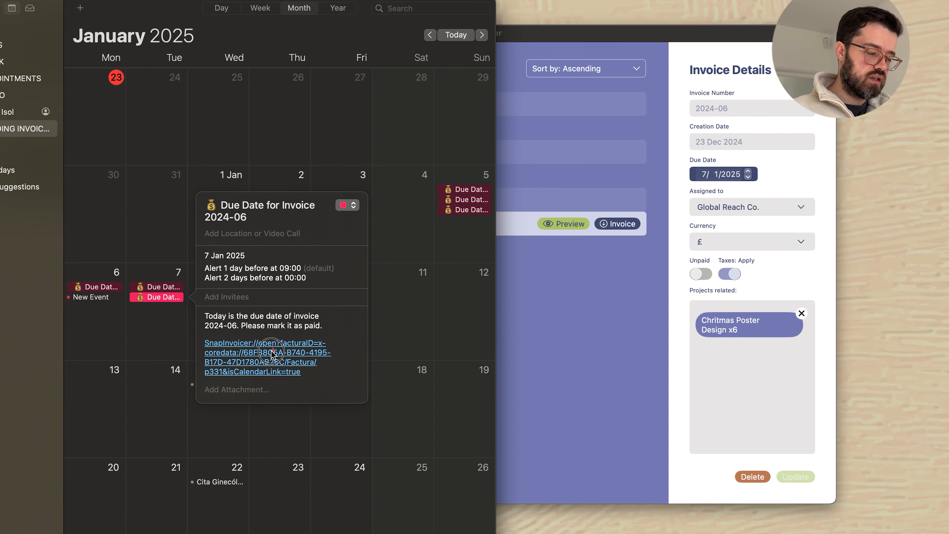
left_click(291, 224)
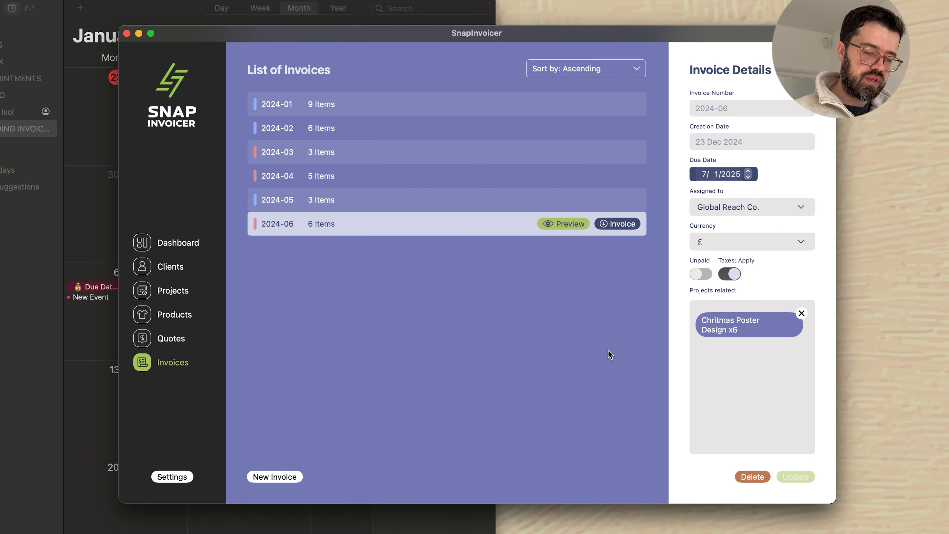
Step: Mark the Global Reach Co. invoice as paid, save it, and check the invoice status on the dashboard
left_click(702, 275)
left_click(789, 478)
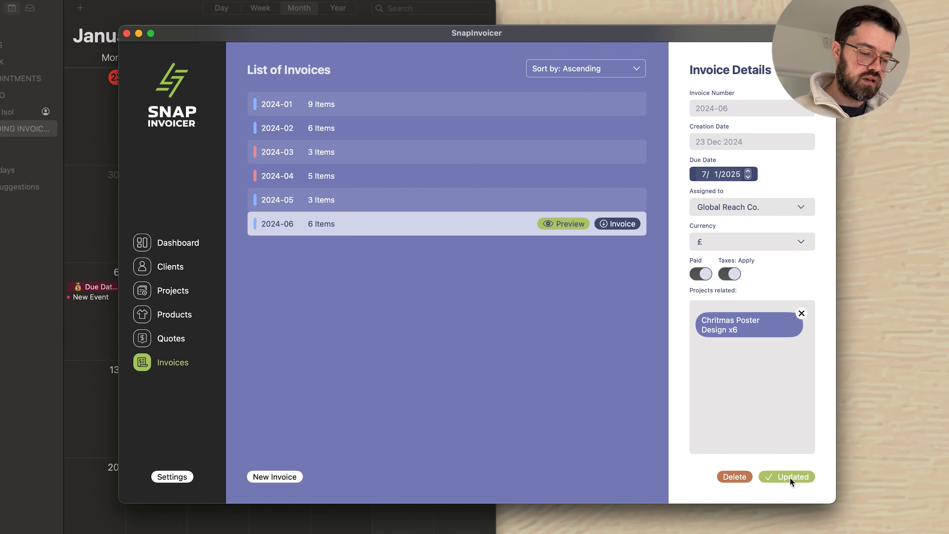
left_click(192, 246)
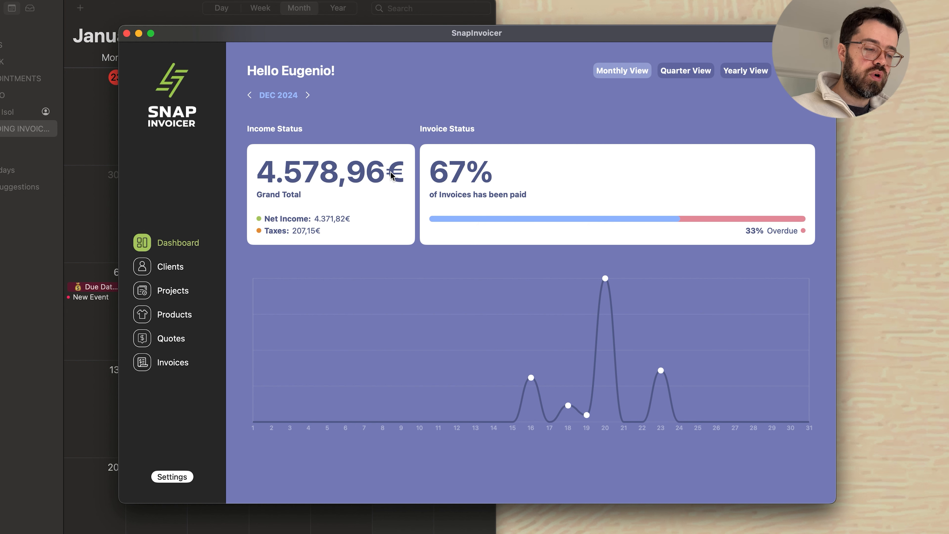
Step: Look through the details of the earlier invoices to compare their currencies and payment status
left_click(169, 365)
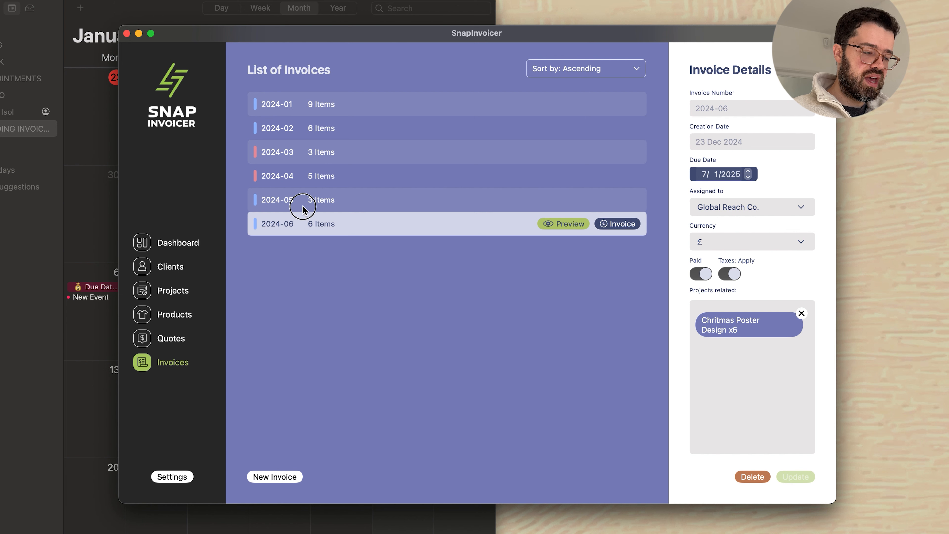
left_click(304, 207)
left_click(306, 179)
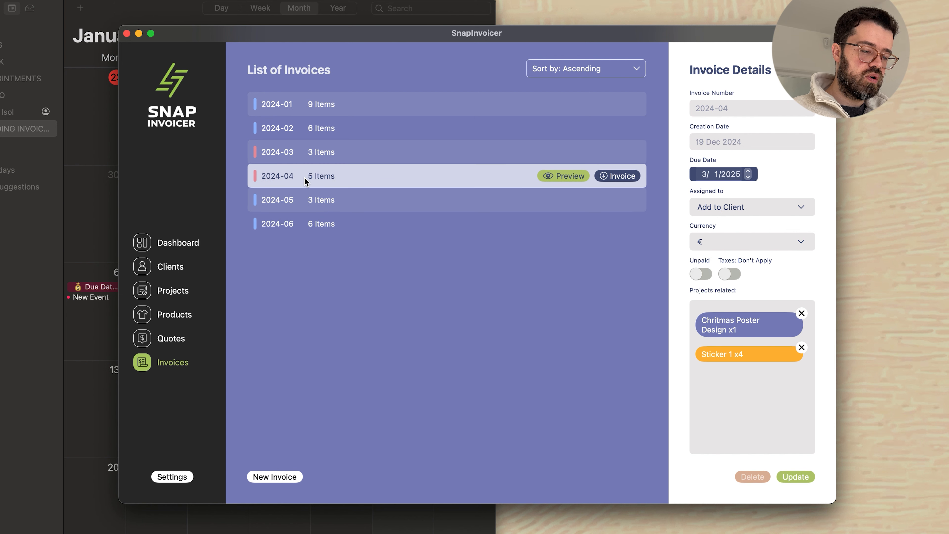
left_click(308, 150)
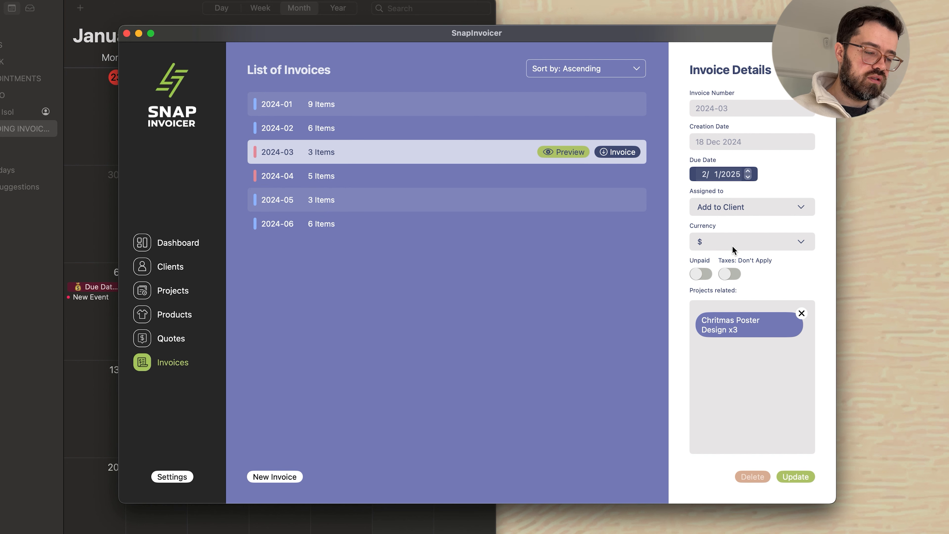
left_click(293, 135)
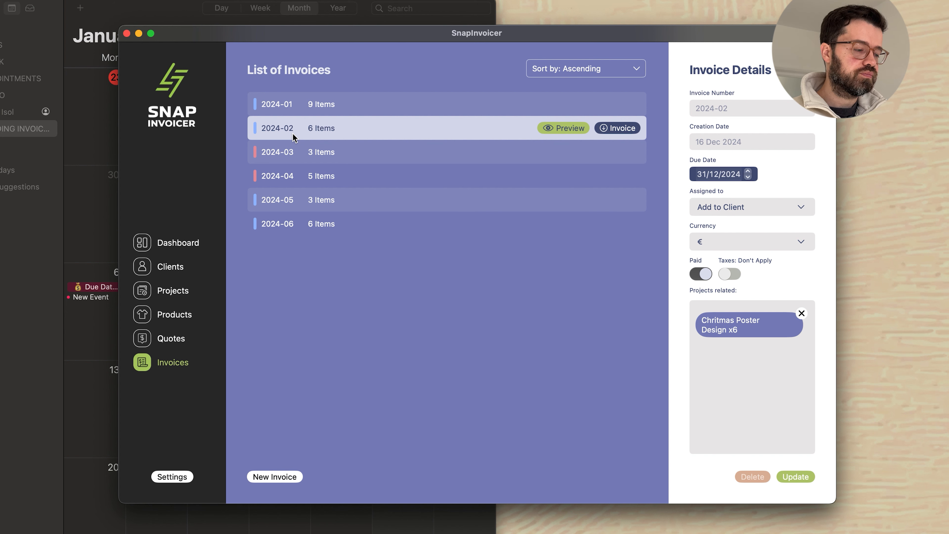
Step: Set the user currency to GBP in the tax settings and save the change
left_click(190, 247)
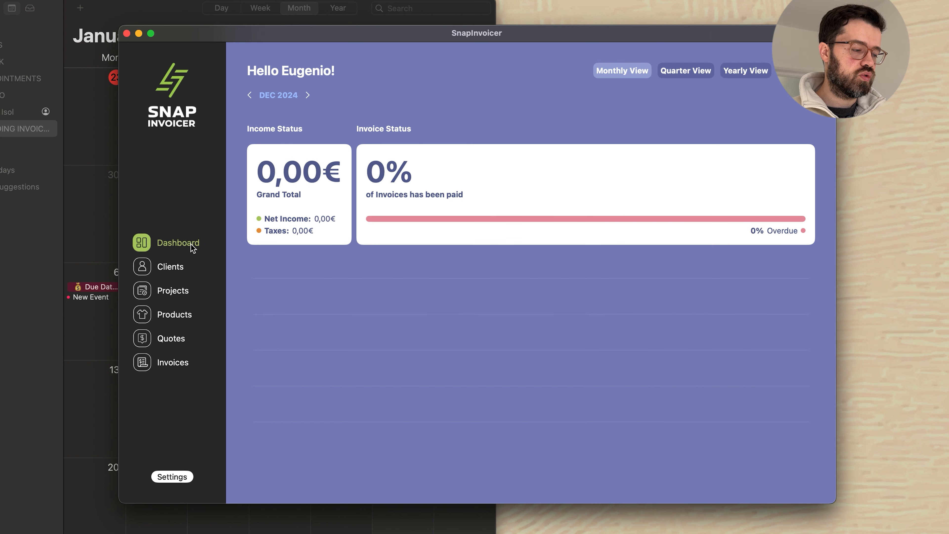
left_click(175, 476)
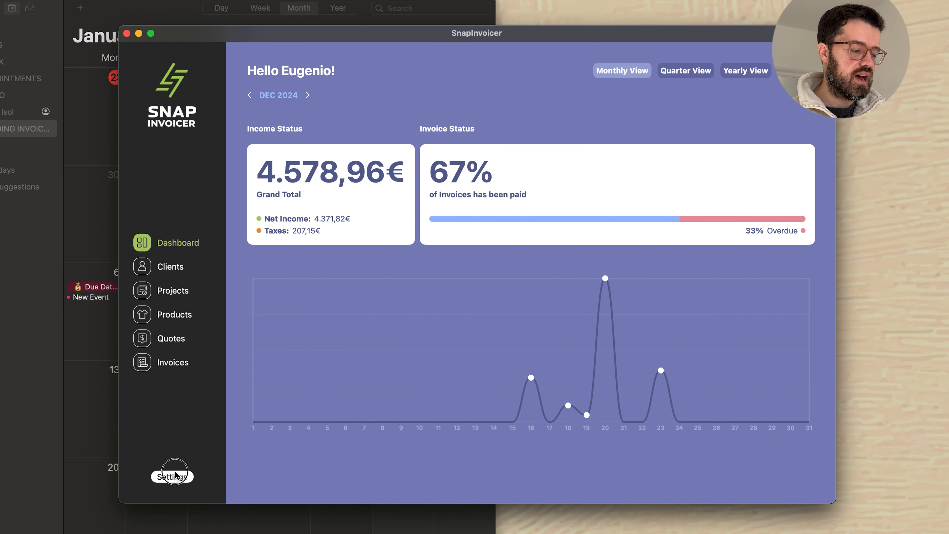
left_click(441, 71)
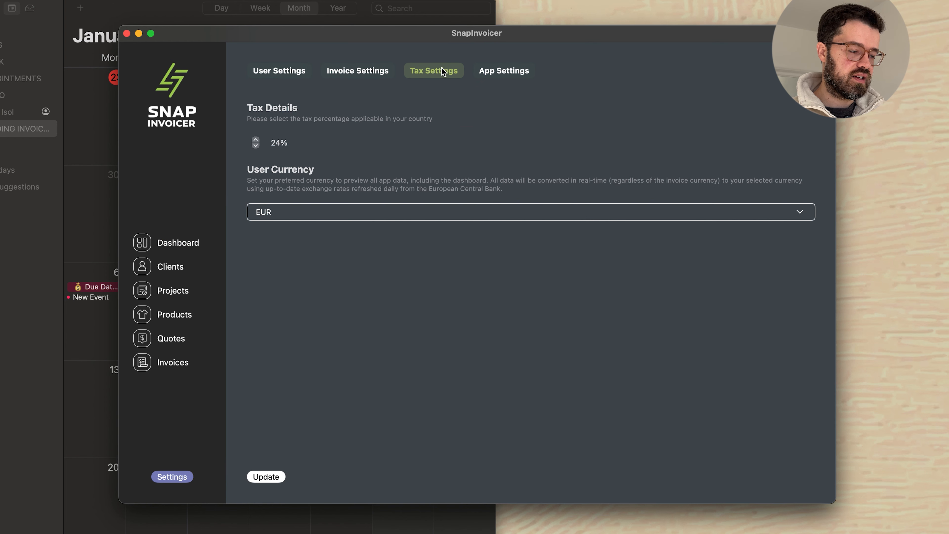
left_click(313, 212)
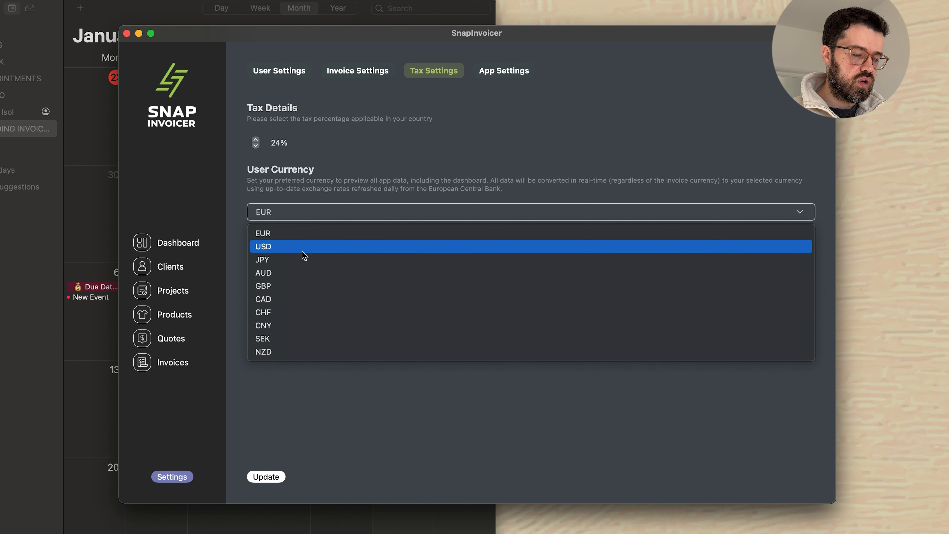
left_click(301, 286)
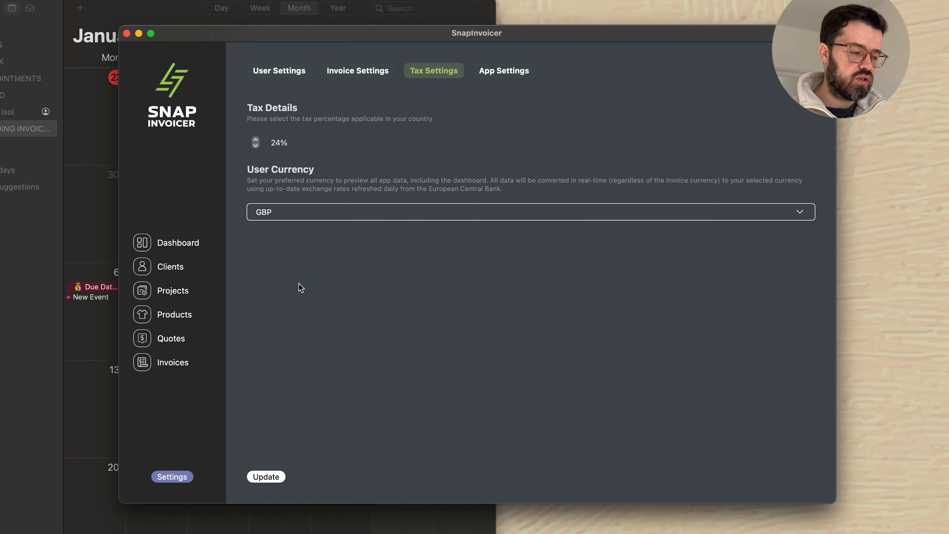
left_click(267, 477)
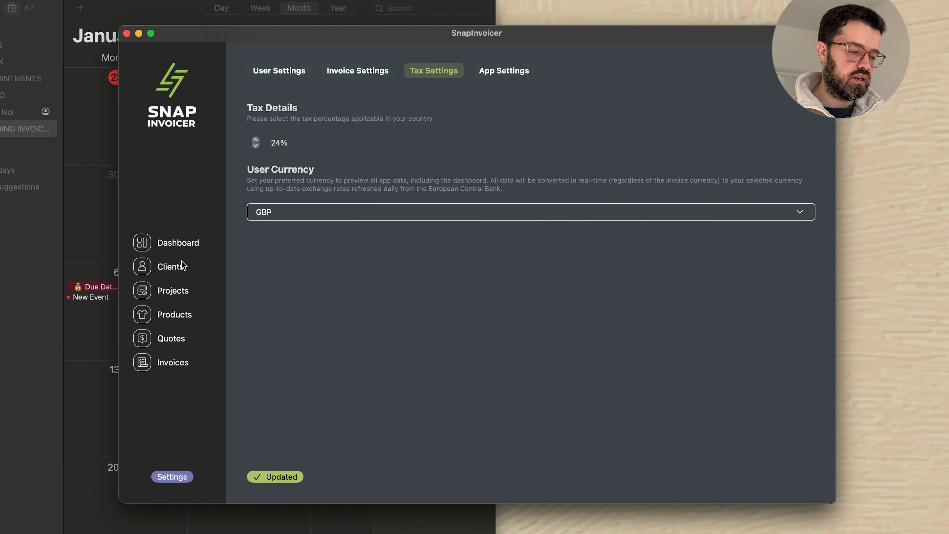
Step: Review the dashboard figures by quarter, lifetime and month, look ahead to January 2025, and return to December 2024
left_click(177, 244)
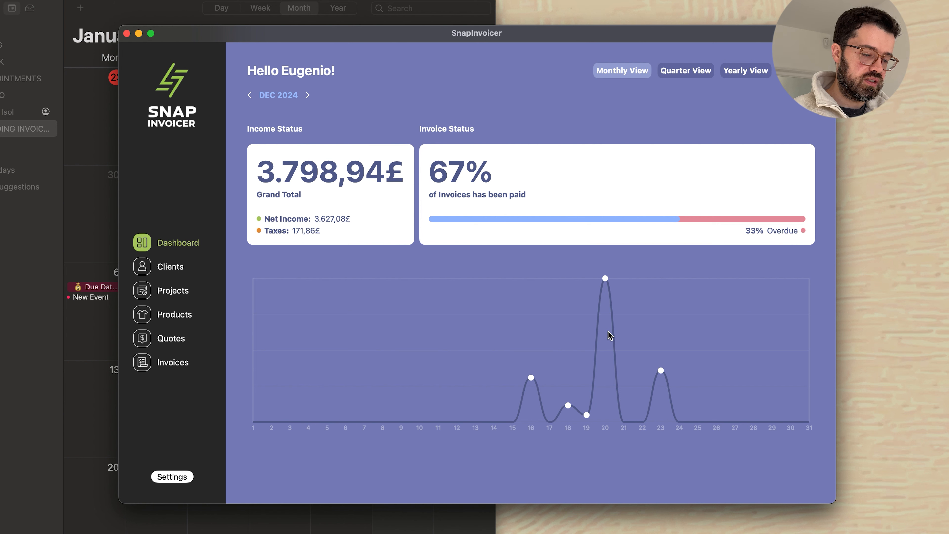
left_click(694, 70)
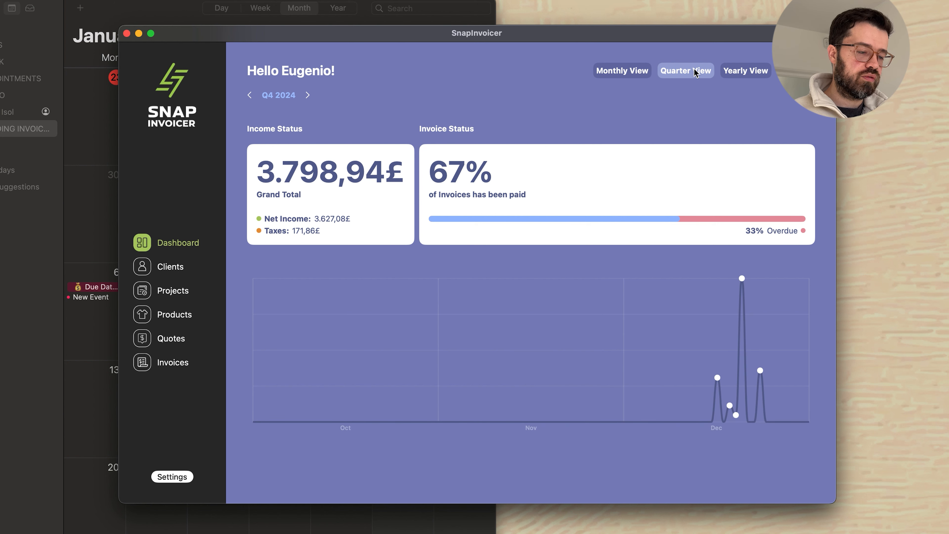
left_click(742, 74)
left_click(743, 75)
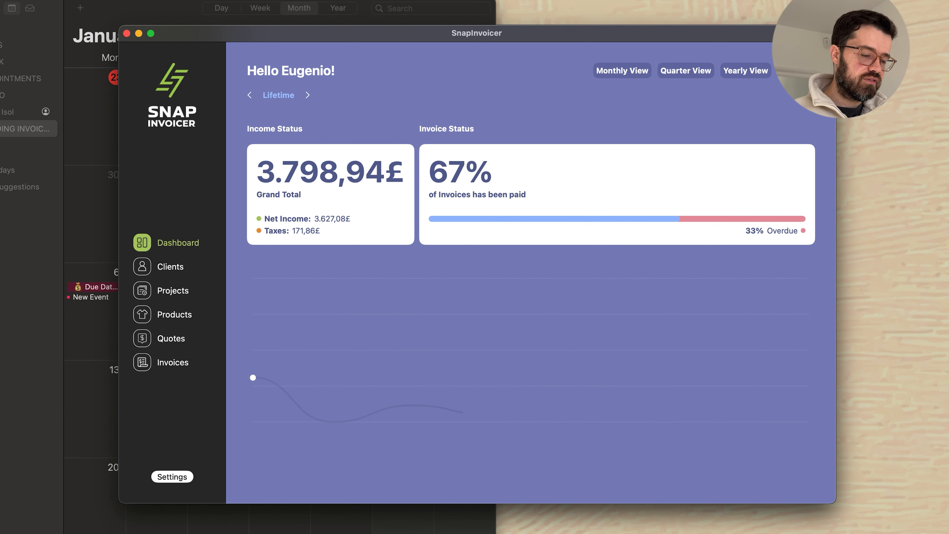
left_click(616, 76)
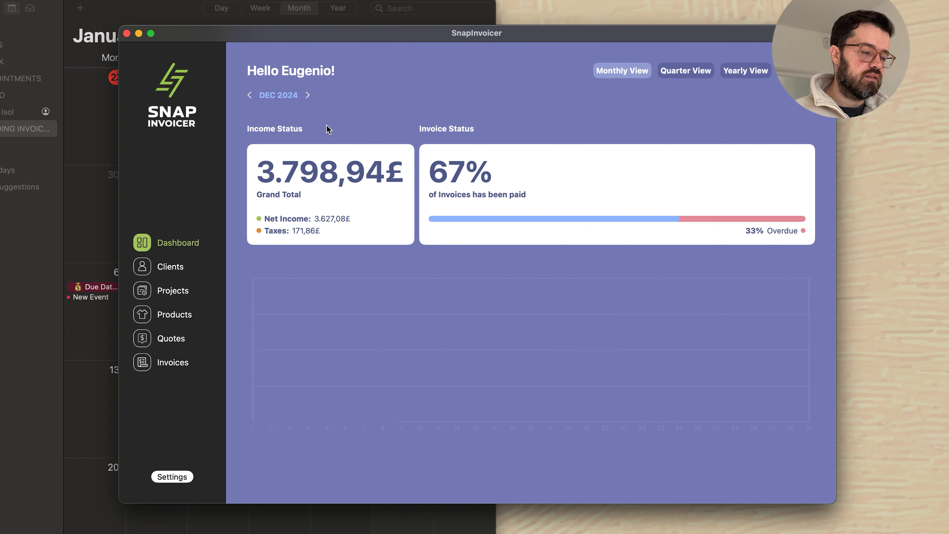
left_click(307, 96)
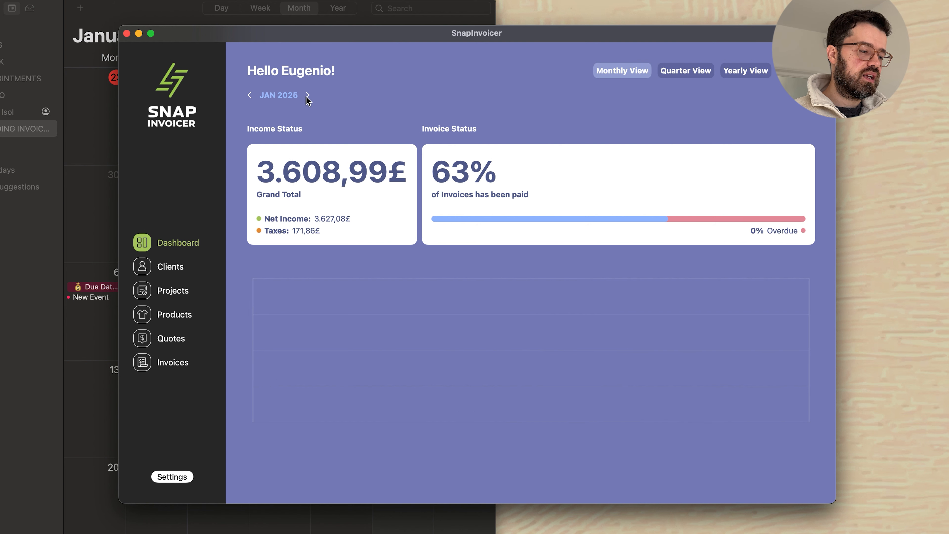
left_click(249, 95)
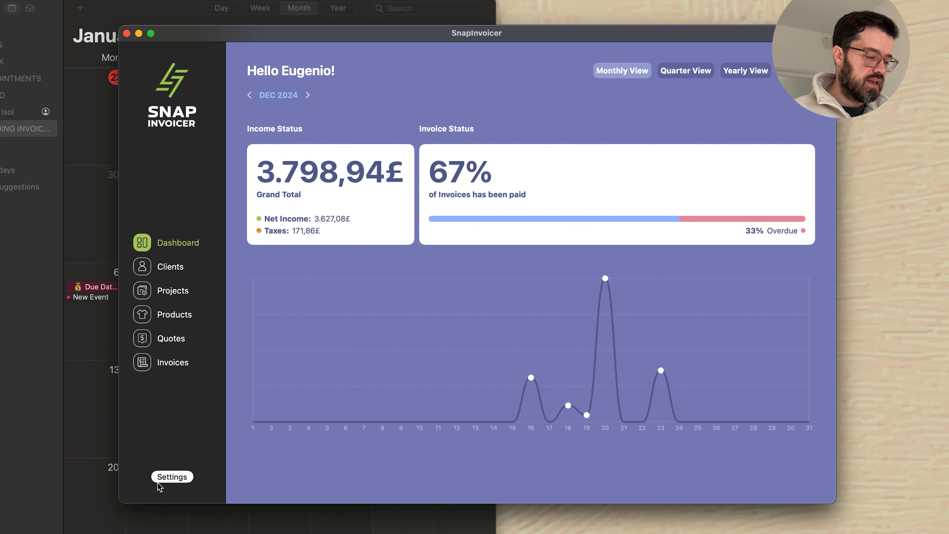
Step: Clear the address in the user details and save the change
left_click(164, 478)
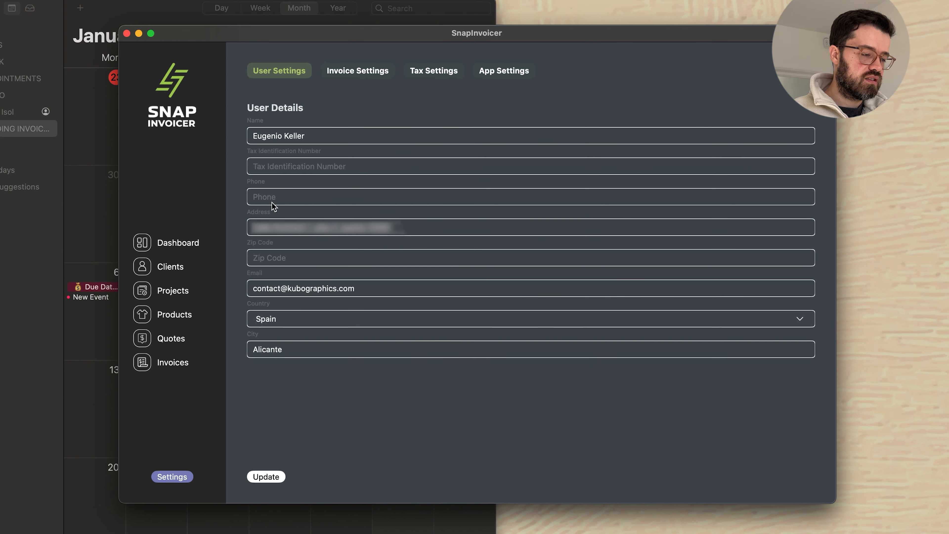
left_click(317, 226)
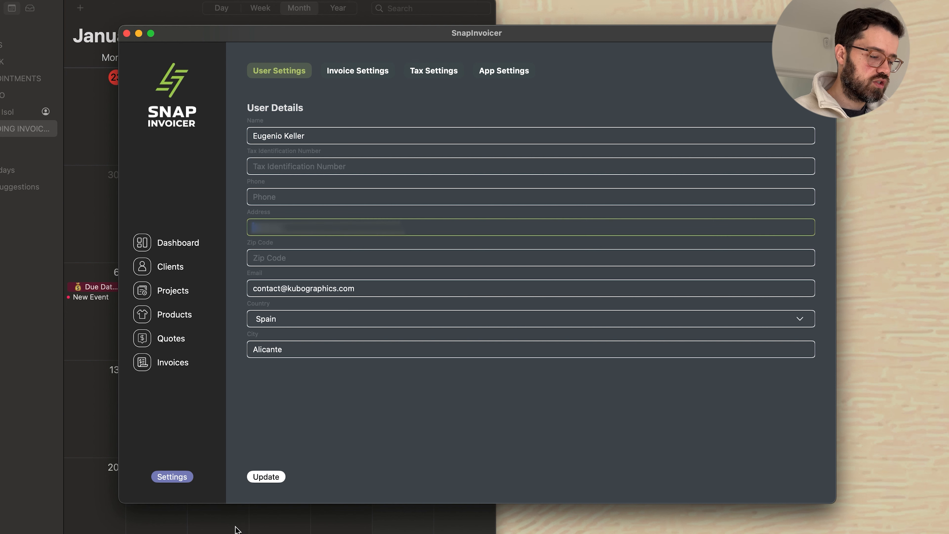
left_click(260, 481)
Step: Preview the three invoice style templates in the invoice settings and return to the first one
left_click(366, 71)
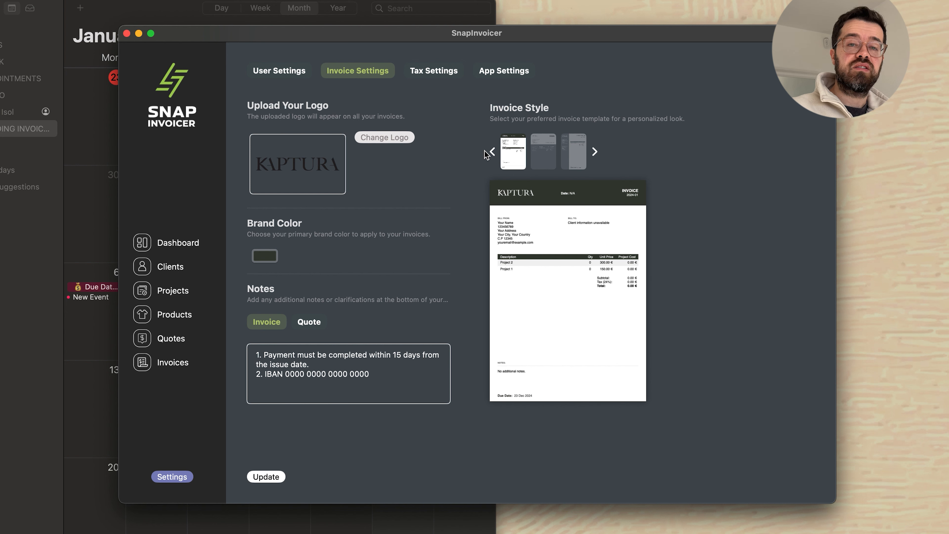
left_click(537, 152)
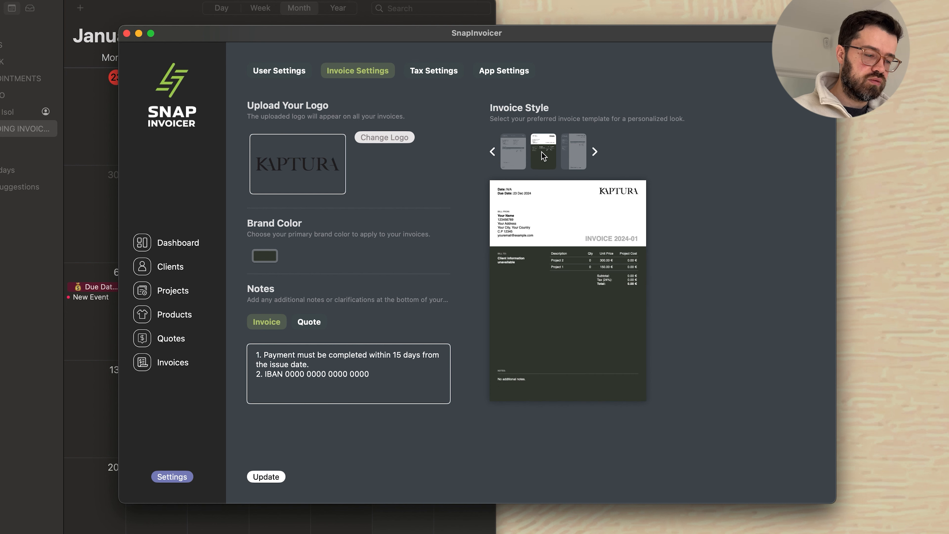
left_click(573, 150)
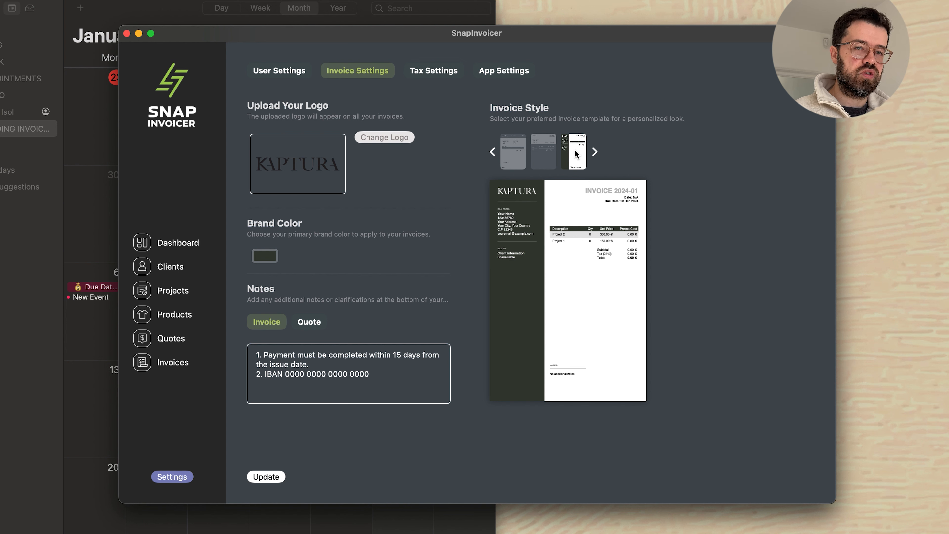
left_click(543, 156)
left_click(520, 153)
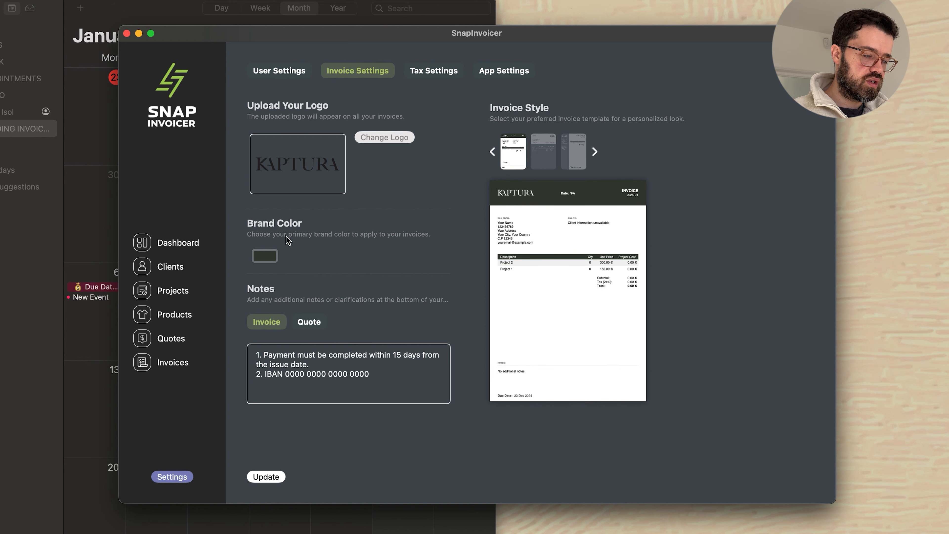
Step: Change the invoice brand color to lime green, hex C4EA33, and save it
left_click(265, 256)
left_click_drag(73, 241, 91, 215)
left_click(87, 216)
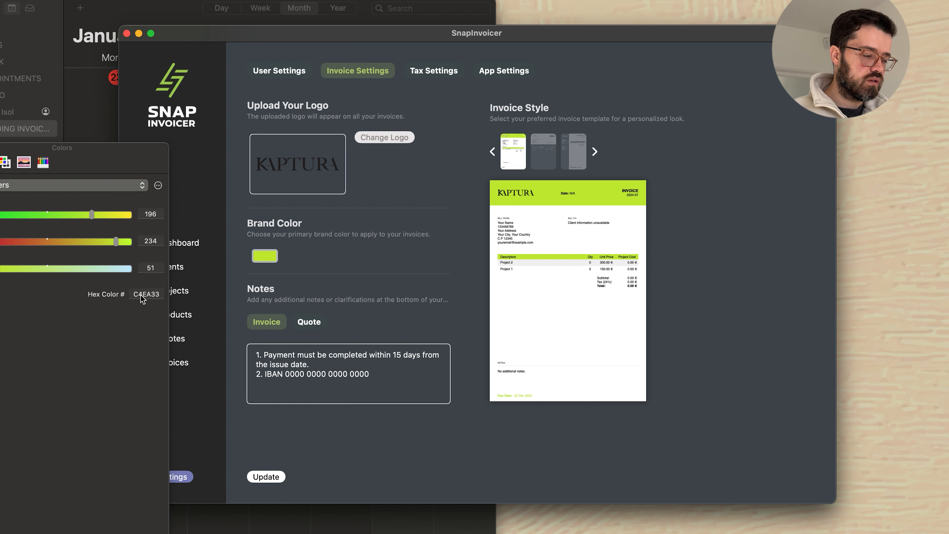
double_click(142, 294)
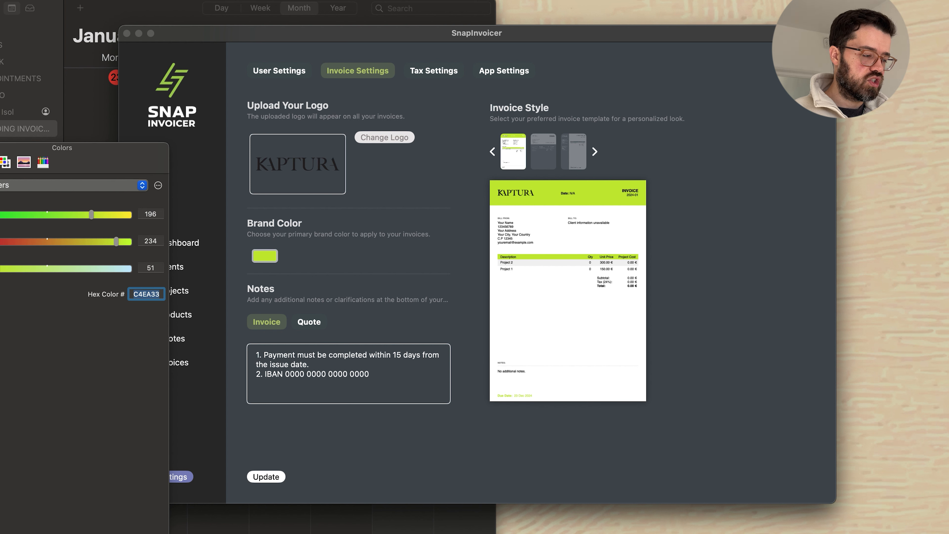
left_click(297, 243)
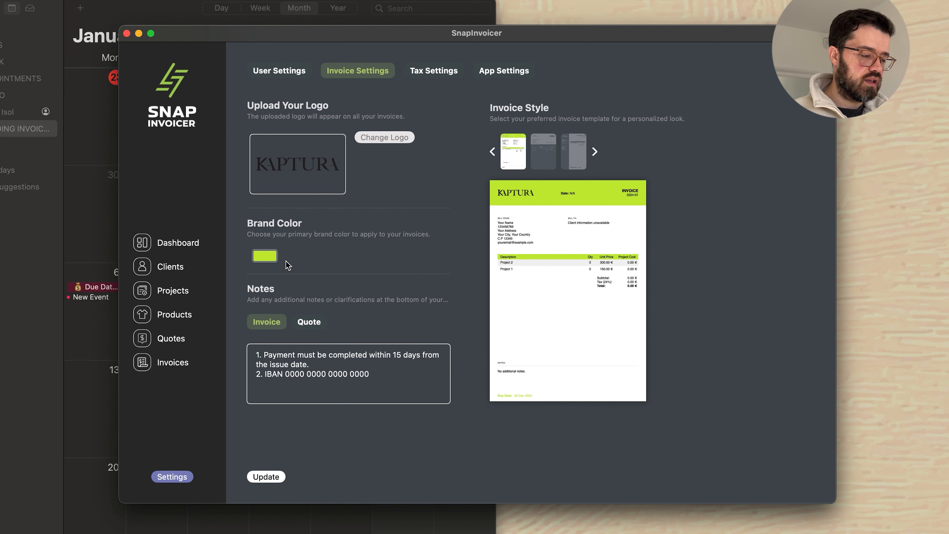
left_click(265, 477)
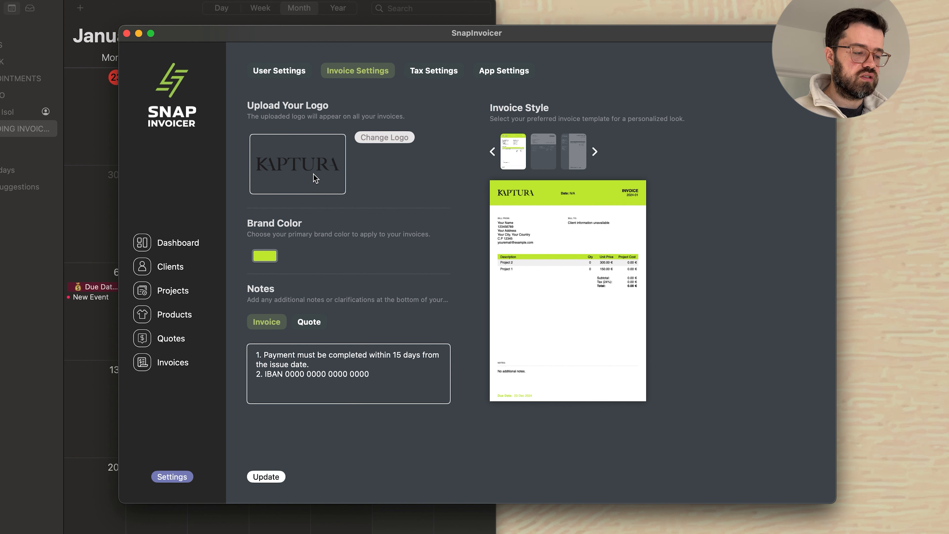
Step: Choose the second invoice style, with a white header above a colored body, save it, and check the invoice and quote notes
left_click(554, 157)
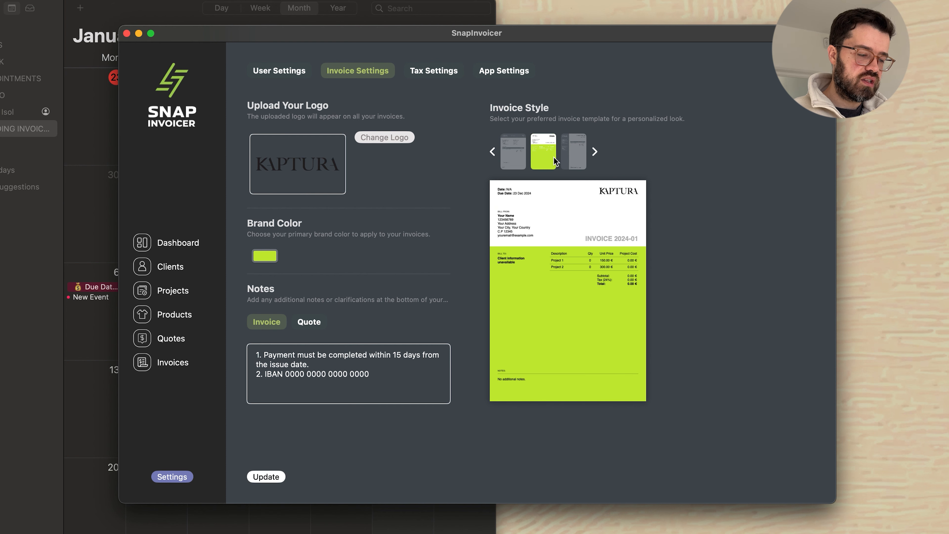
left_click(252, 478)
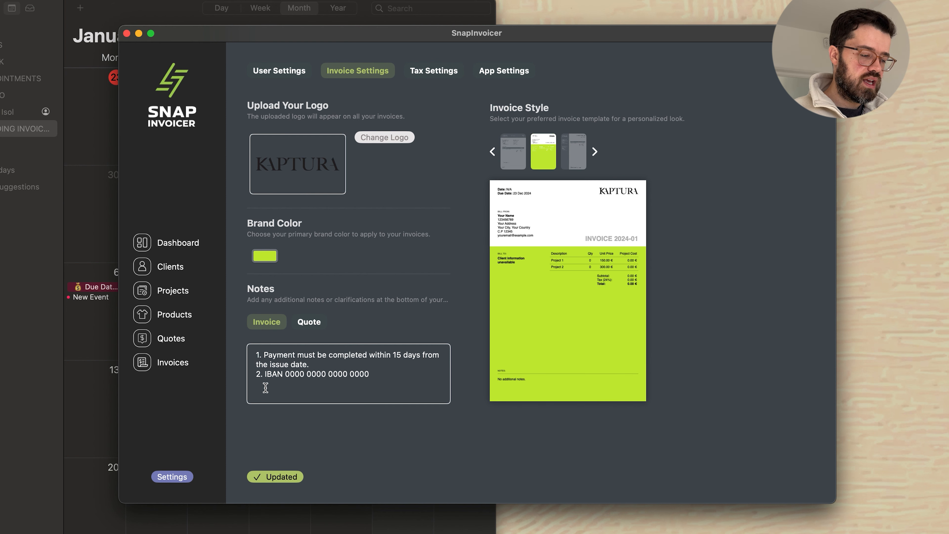
left_click(306, 319)
left_click(275, 324)
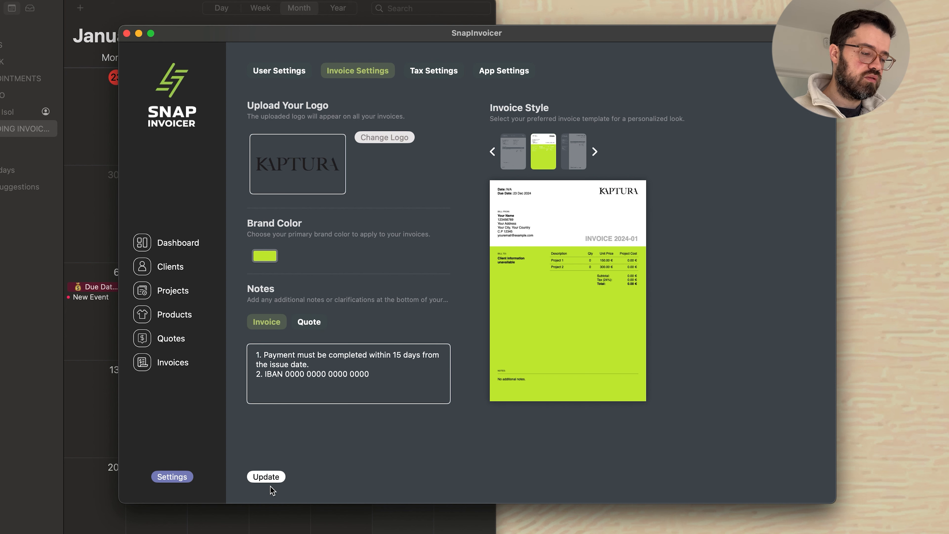
left_click(272, 477)
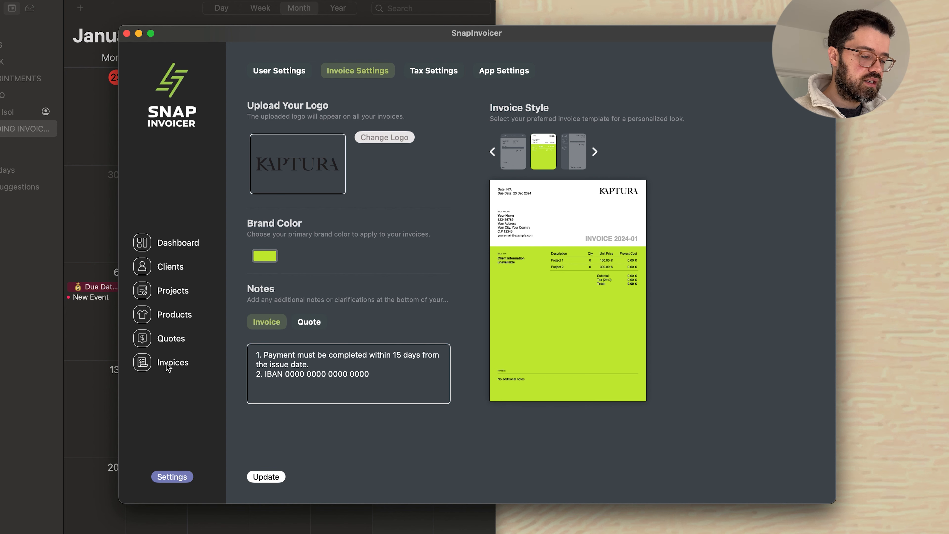
Step: Preview invoice 2024-02 from the list of invoices with the new style, and close the preview
left_click(168, 364)
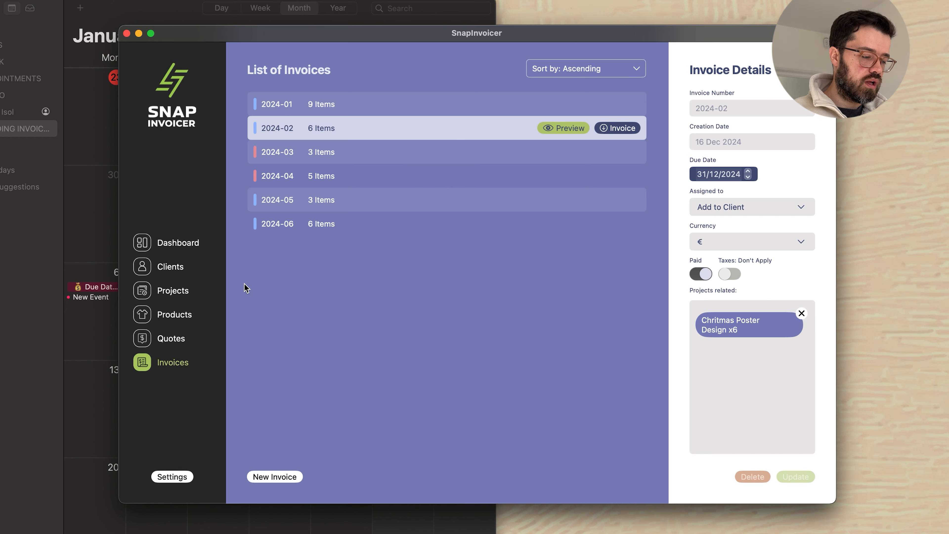
left_click(566, 127)
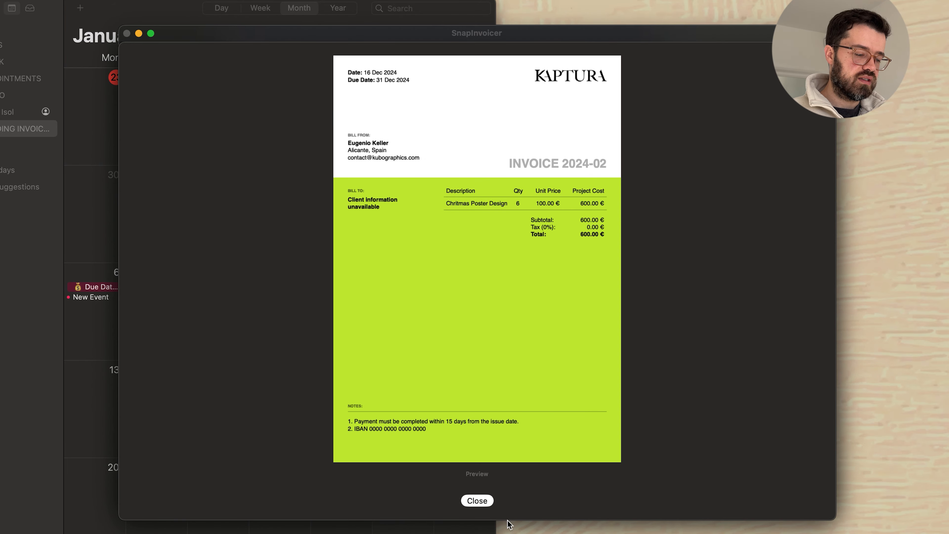
left_click(478, 501)
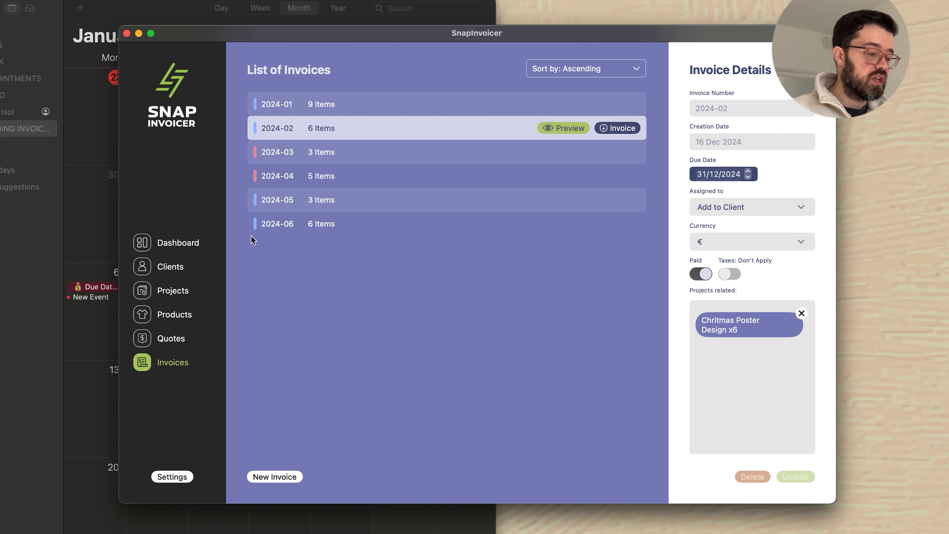
Step: View the dashboard, and look through the user, invoice and tax settings
left_click(178, 243)
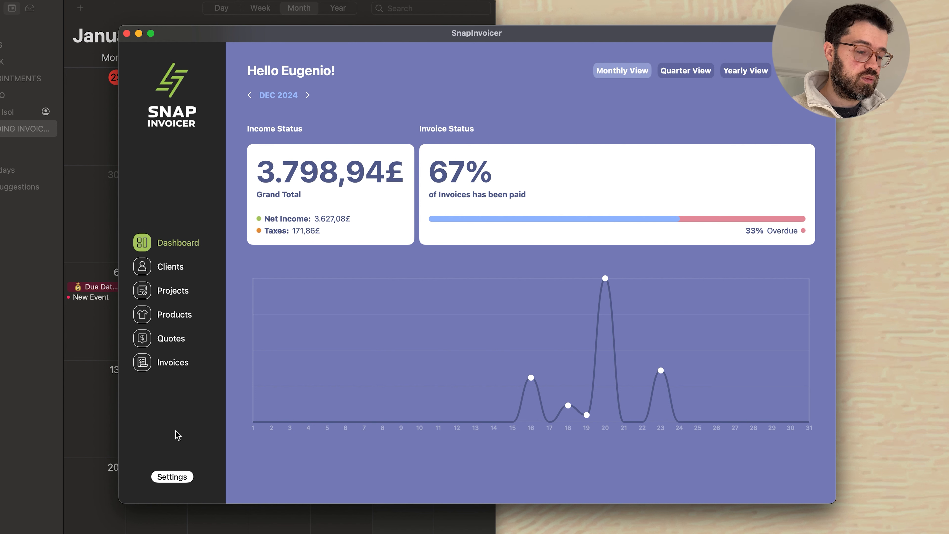
left_click(183, 478)
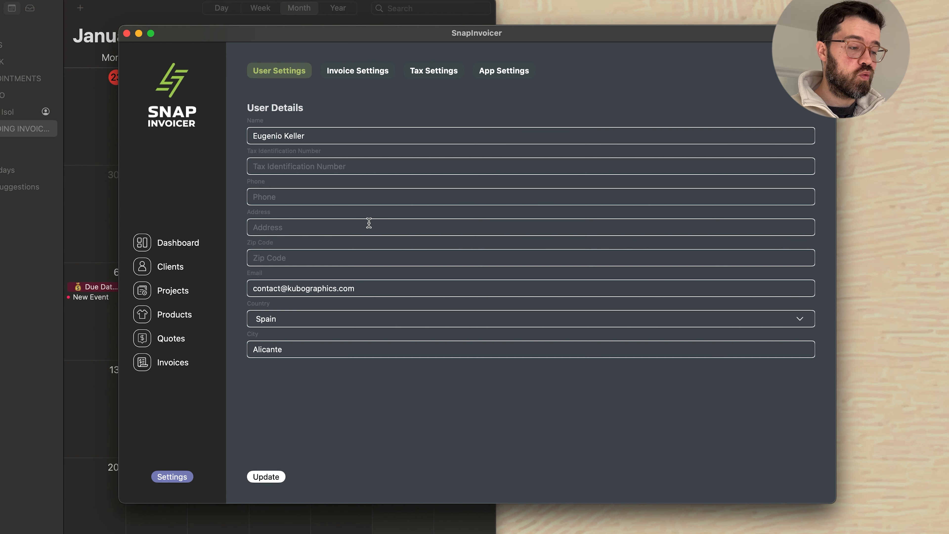
key("super+2")
key("super+3")
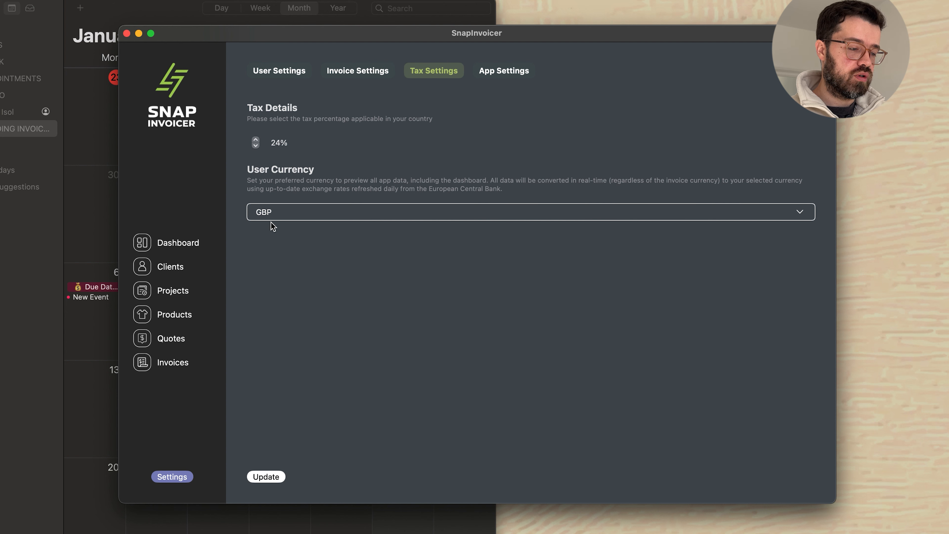
Step: In the app settings, switch the interface language to Korean and from there to German
key("super+4")
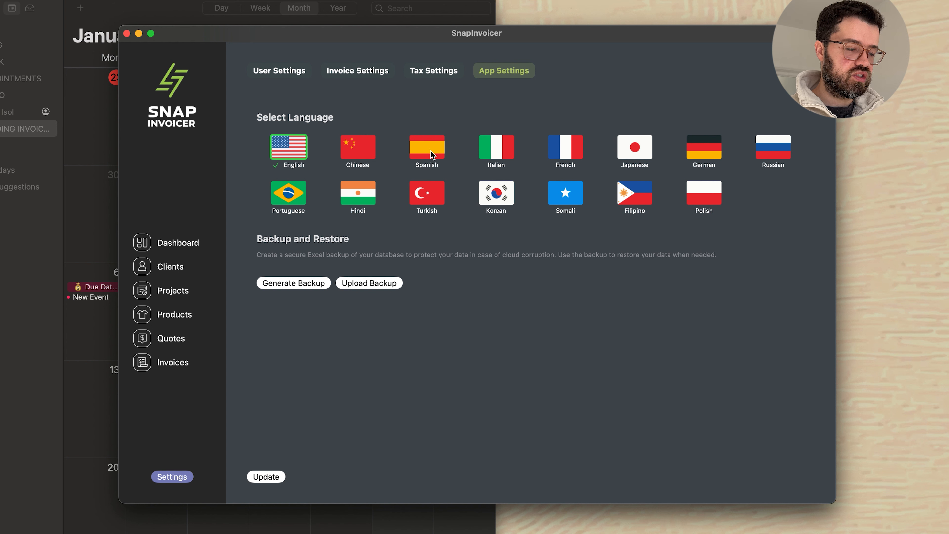
left_click(502, 198)
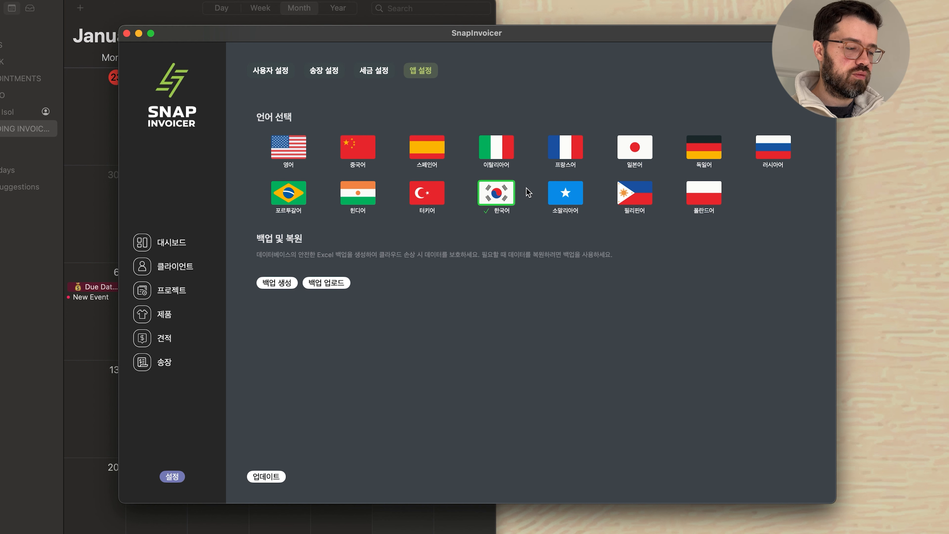
left_click(701, 148)
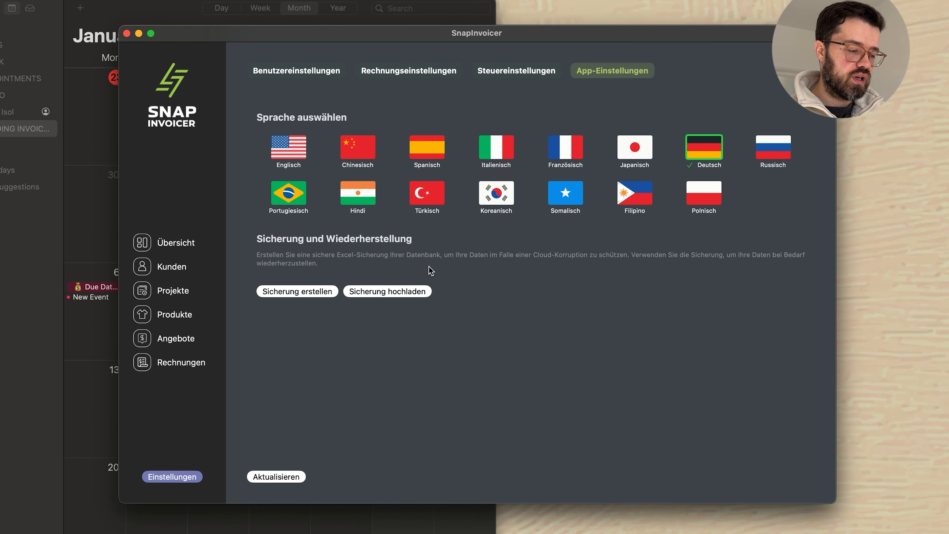
Step: Switch the interface language back to English, save the change, and generate a backup of the database
left_click(288, 151)
left_click(274, 478)
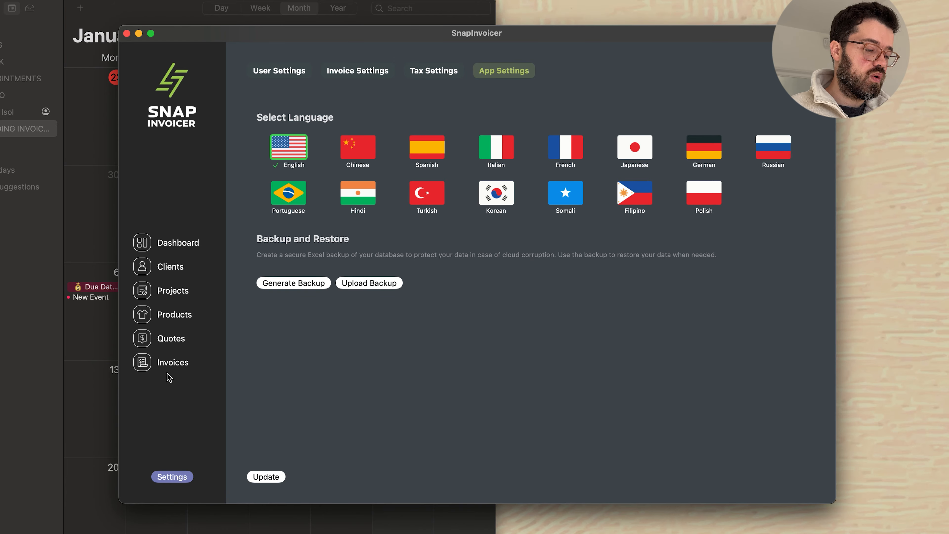
left_click(314, 284)
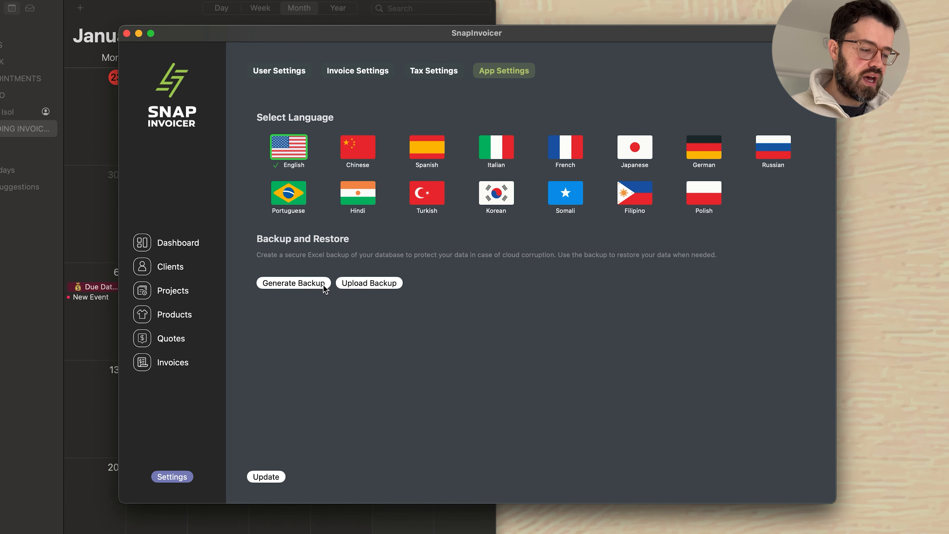
Step: Upload a database backup, selecting the backup-23-12-24 folder from Documents > SnapInvoicer > backups
left_click(360, 283)
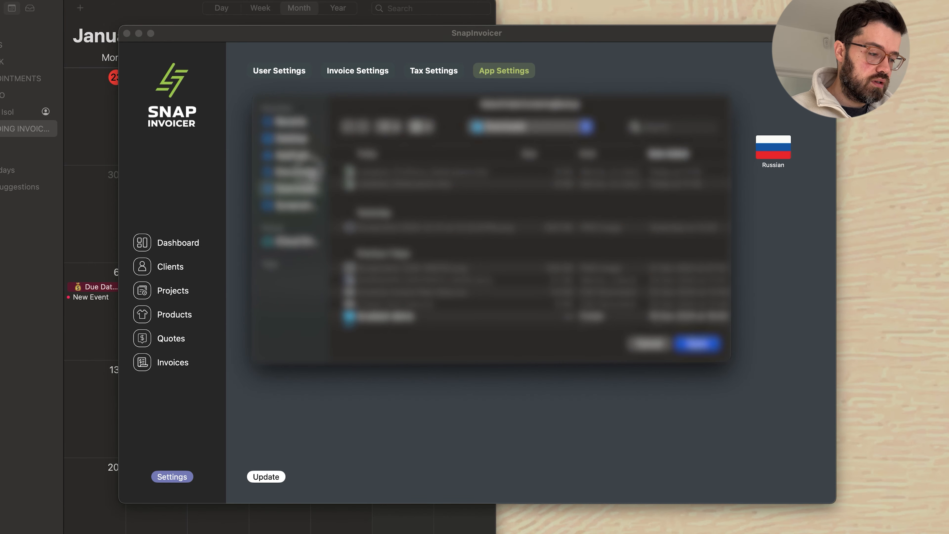
left_click(311, 173)
double_click(362, 174)
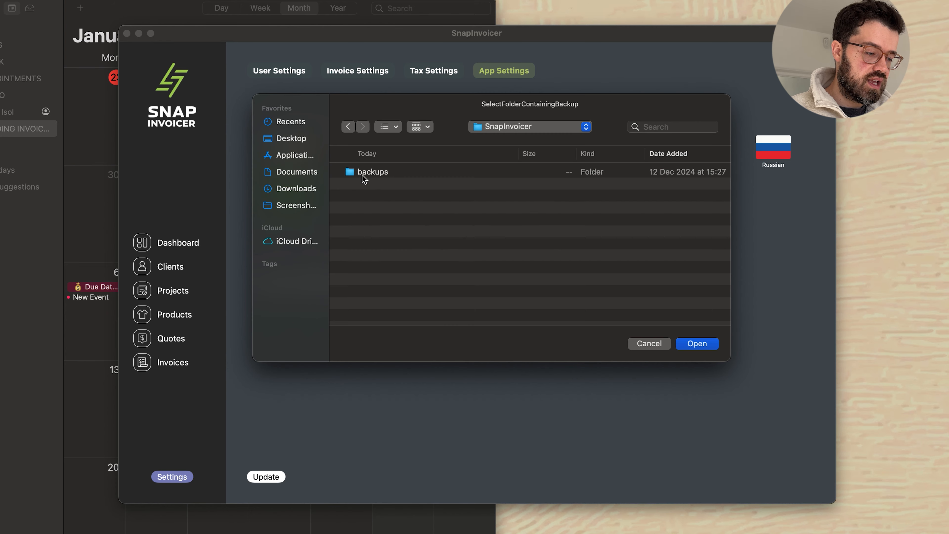
double_click(378, 171)
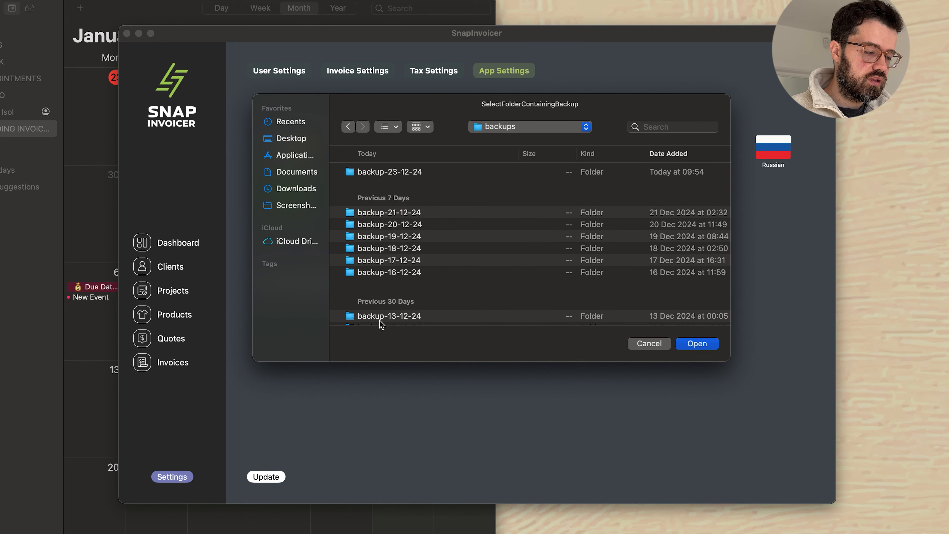
left_click(387, 272)
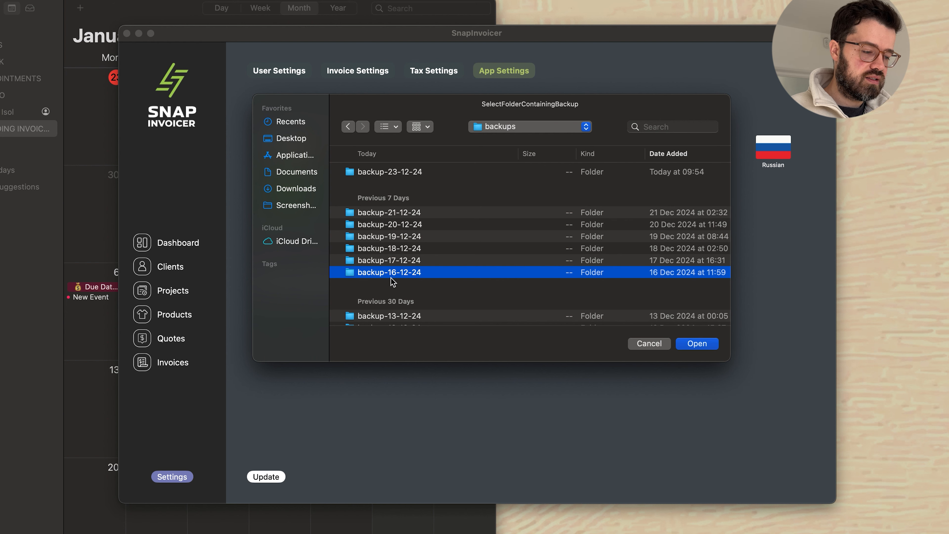
scroll(419, 247, "up", 2)
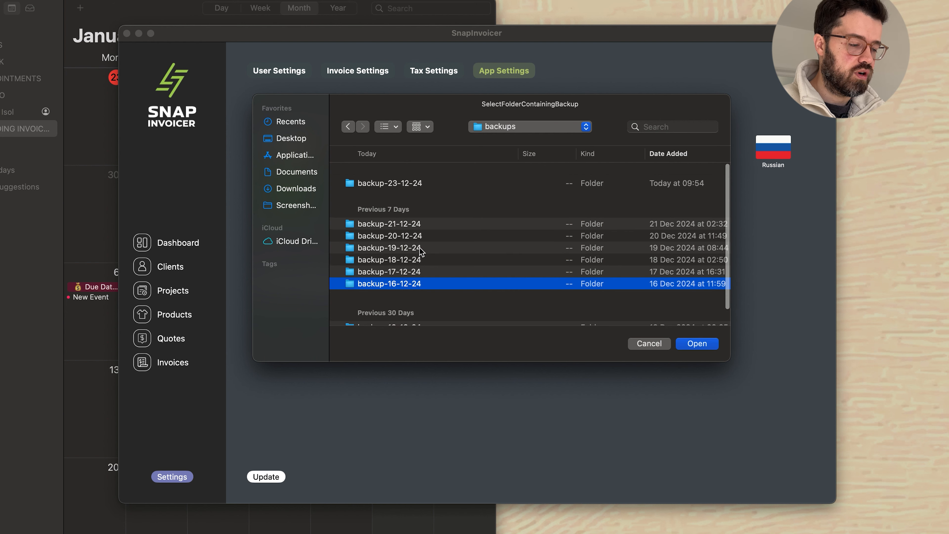
left_click(393, 174)
key("Return")
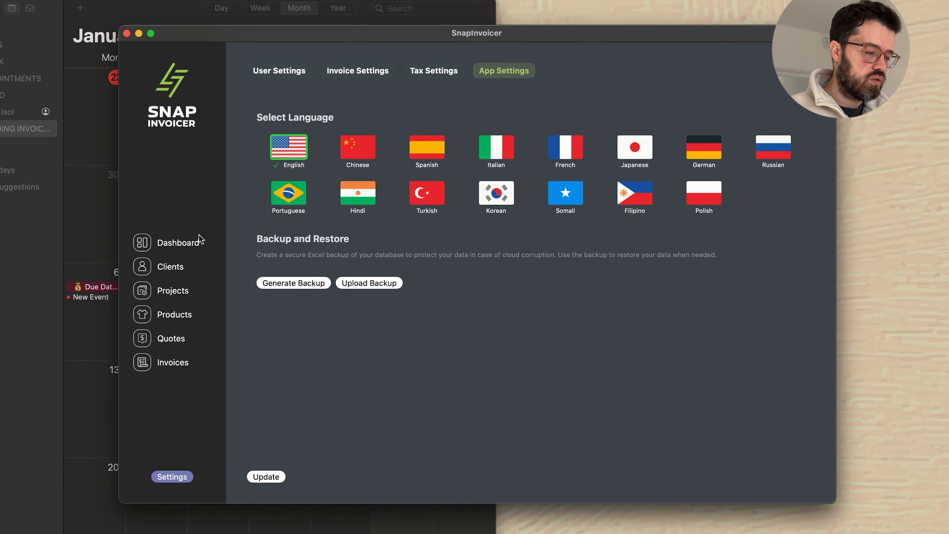
Step: View the dashboard and the list of clients, and return to the invoice settings to review the logo, brand color and style
left_click(181, 242)
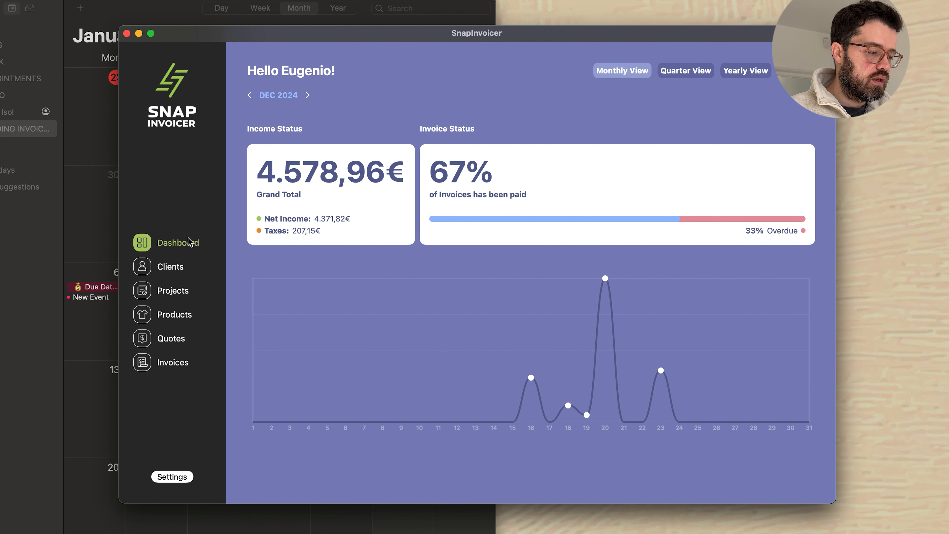
left_click(175, 266)
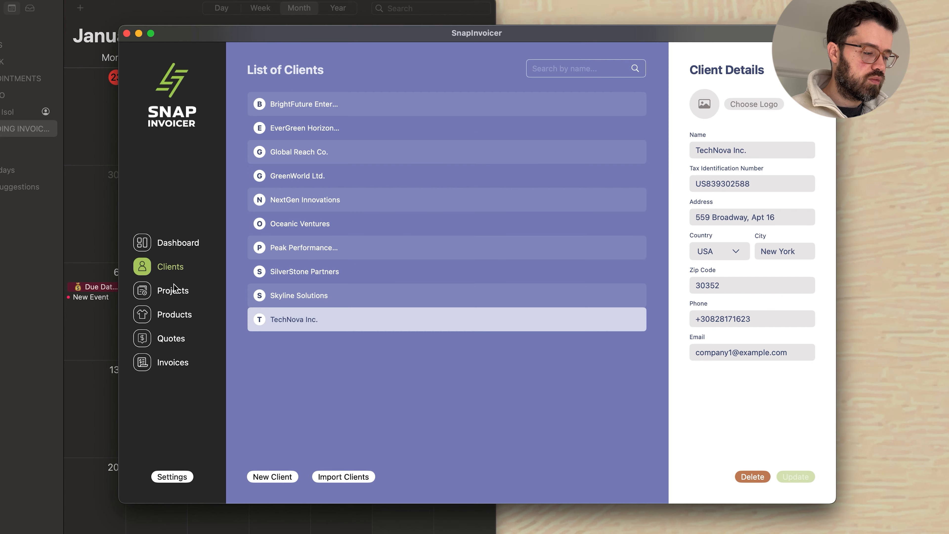
left_click(181, 478)
left_click(376, 73)
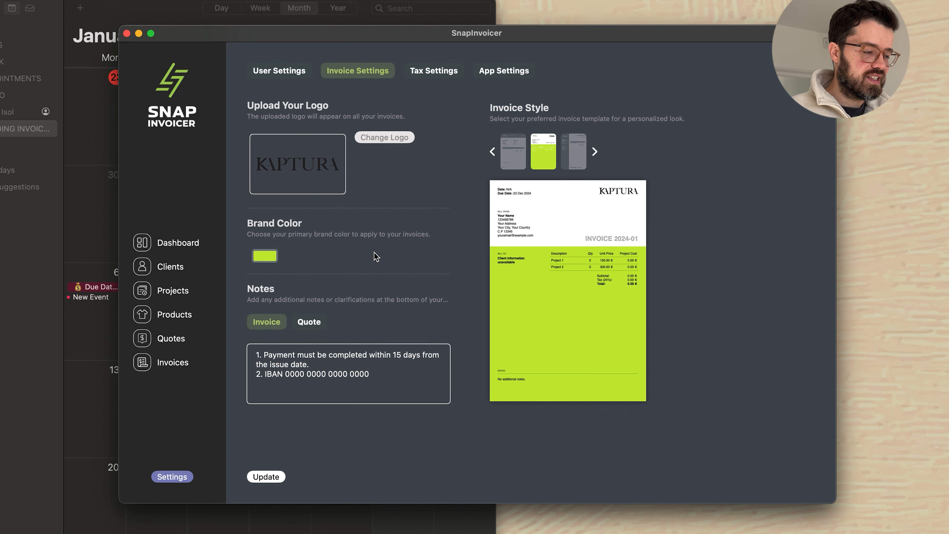
Step: Close SnapInvoicer and the calendar behind it, and postpone the software update for connecting the phone
left_click(126, 34)
key("super+q")
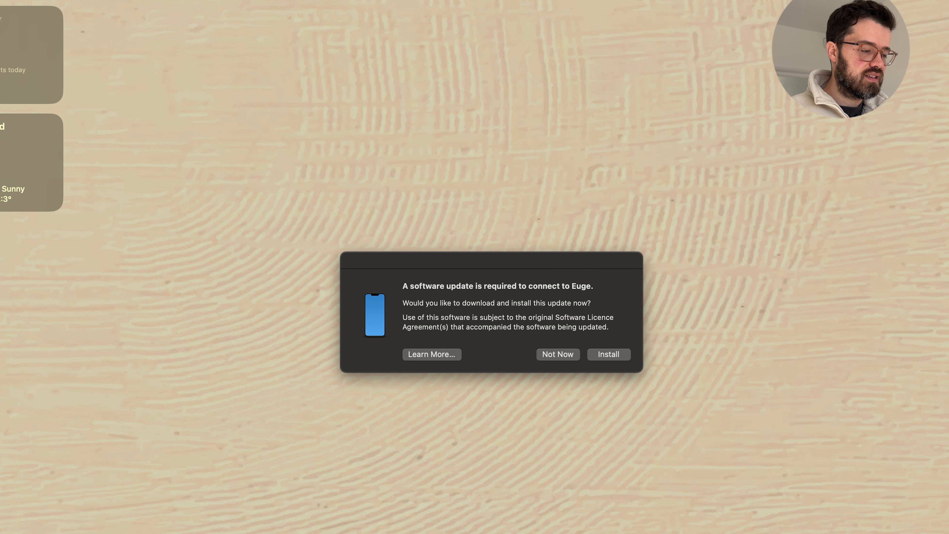
left_click(566, 354)
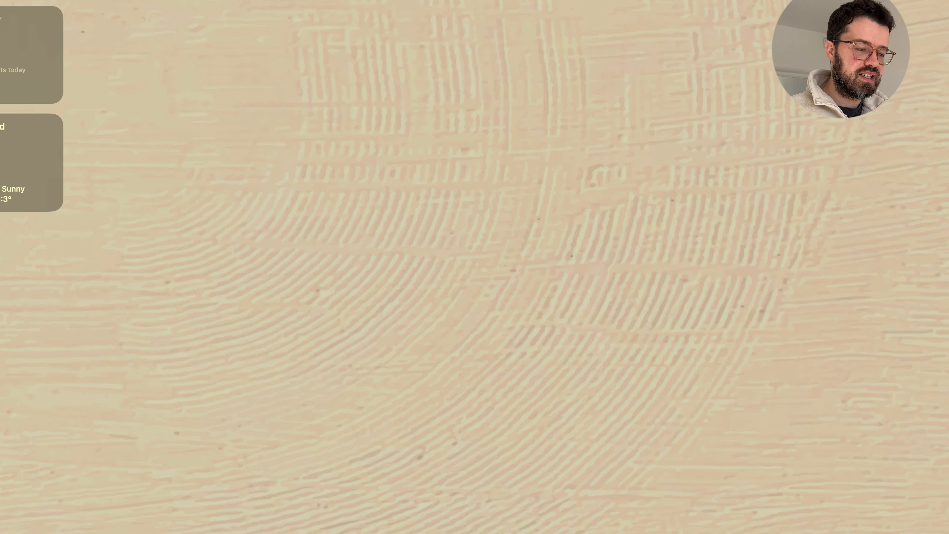